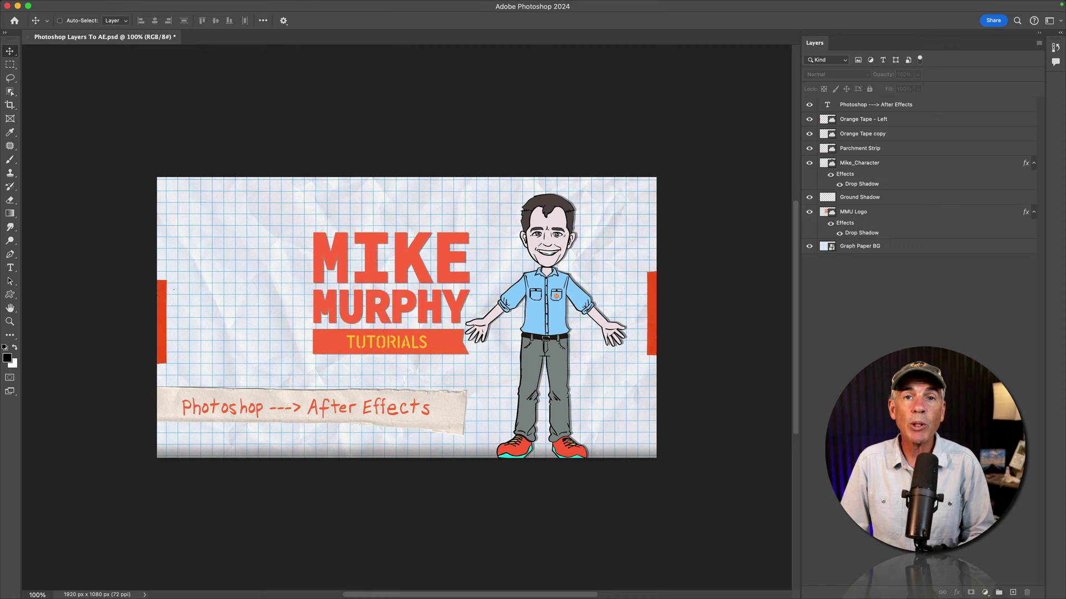
- Toggle the MMU Logo layer's visibility off and back on, and show canvas rulers
{"action": "left_click", "coordinate": [853, 211]}
{"action": "left_click", "coordinate": [809, 211]}
{"action": "left_click", "coordinate": [810, 212]}
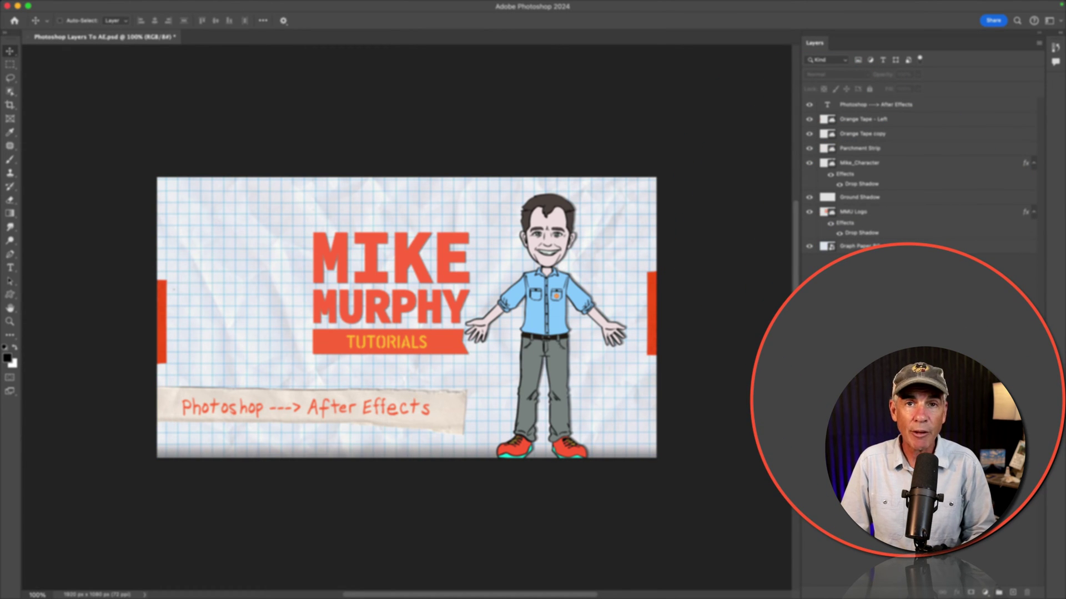
{"action": "key", "text": "super+r"}
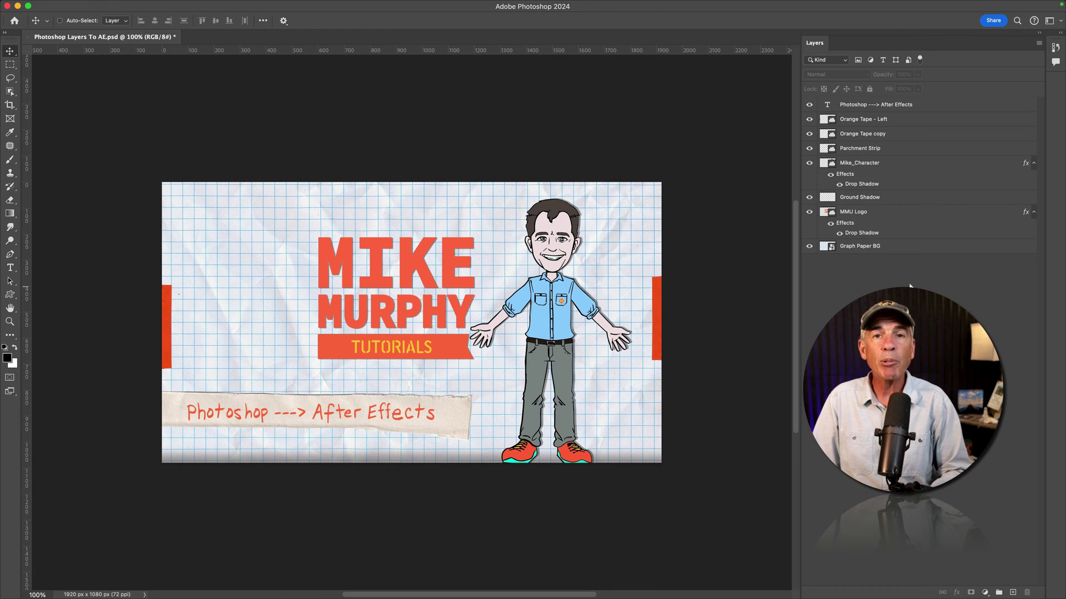
- Select the character, MMU Logo, Graph Paper BG and Ground Shadow layers, ending on MMU Logo
{"action": "left_click", "coordinate": [533, 303], "text": "super"}
{"action": "left_click", "coordinate": [361, 319], "text": "super"}
{"action": "left_click", "coordinate": [252, 283], "text": "super"}
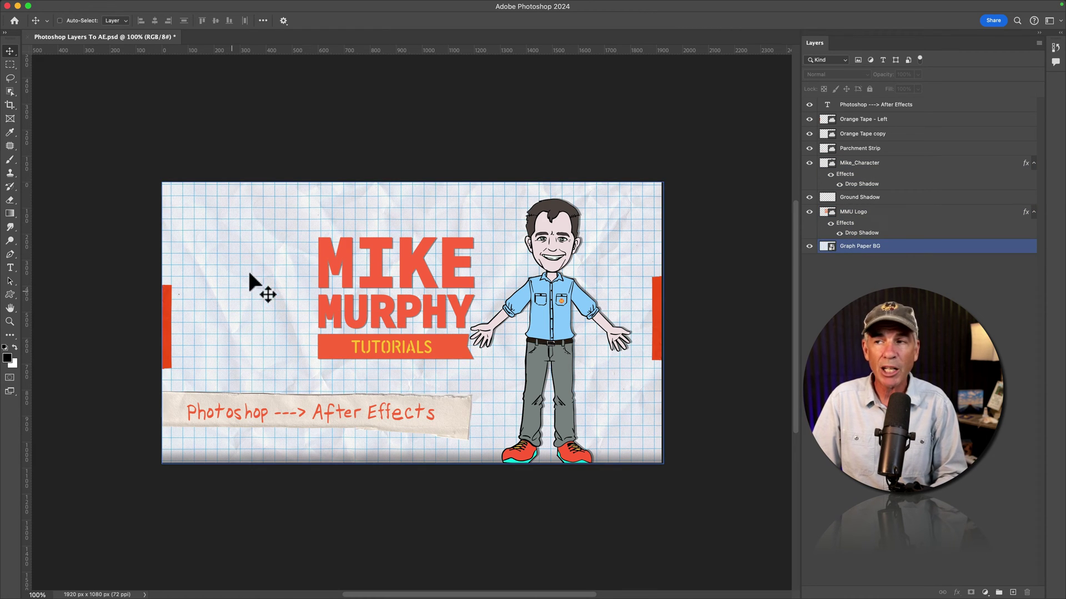
{"action": "left_click", "coordinate": [683, 203], "text": "super"}
{"action": "left_click", "coordinate": [606, 223], "text": "super"}
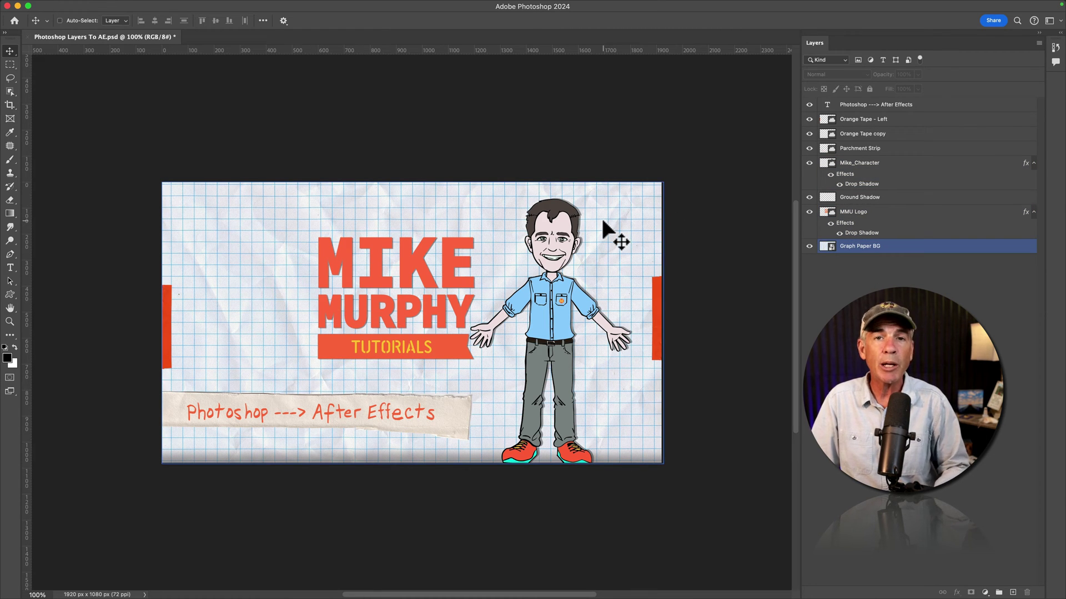
{"action": "left_click", "coordinate": [869, 198]}
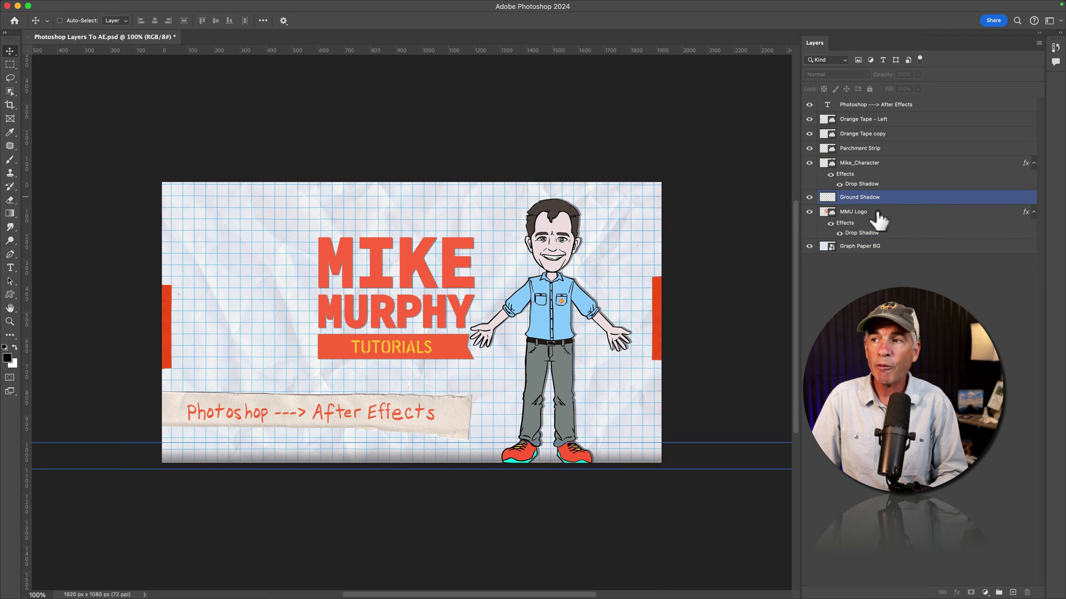
{"action": "left_click", "coordinate": [879, 217]}
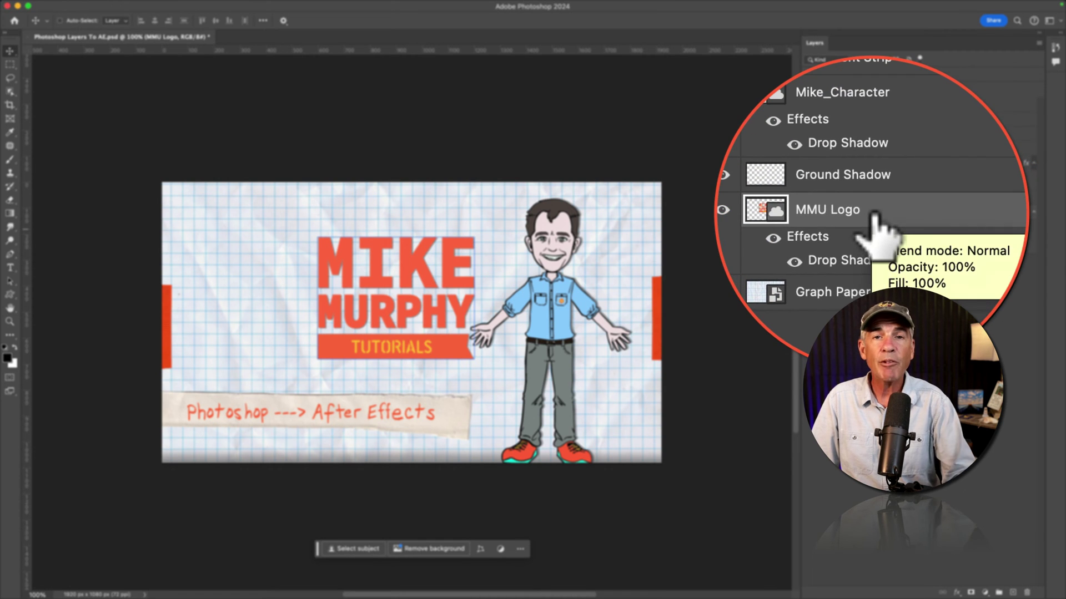
- Read the MMU logo's 601 × 468 px size in Info, cancel, and check the 1920 × 1080 canvas
{"action": "key", "text": "super"}
{"action": "key", "text": "super+t"}
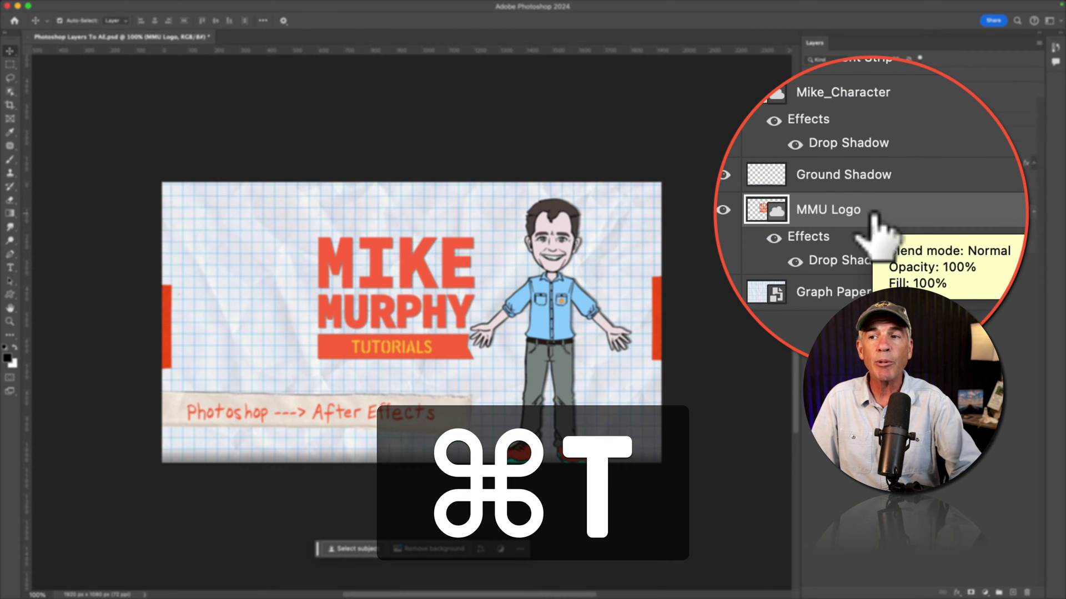
{"action": "key", "text": "F8"}
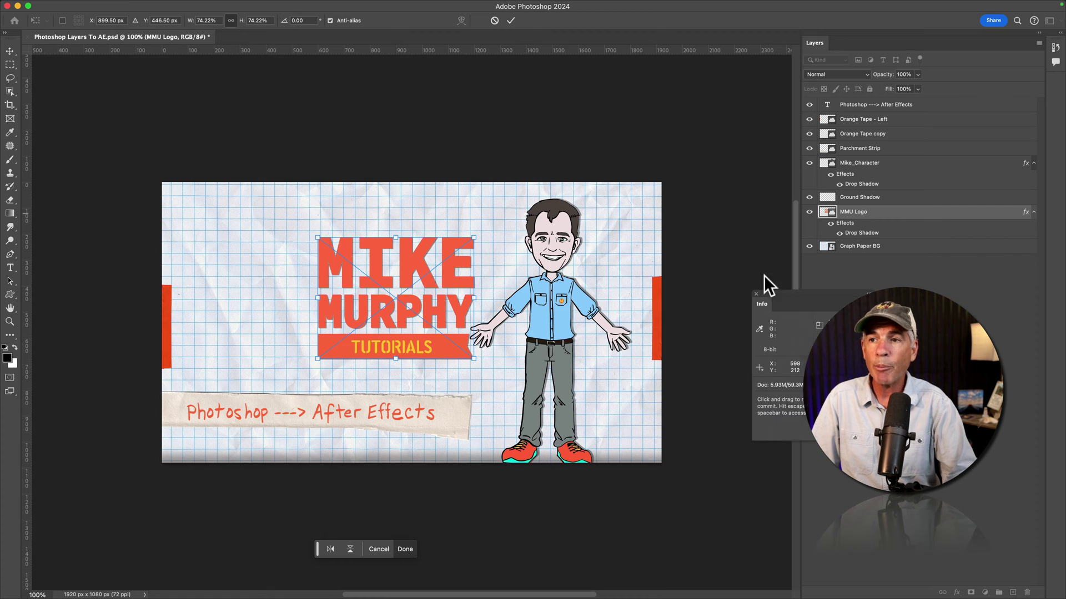
{"action": "left_click_drag", "start_coordinate": [788, 280], "coordinate": [412, 223]}
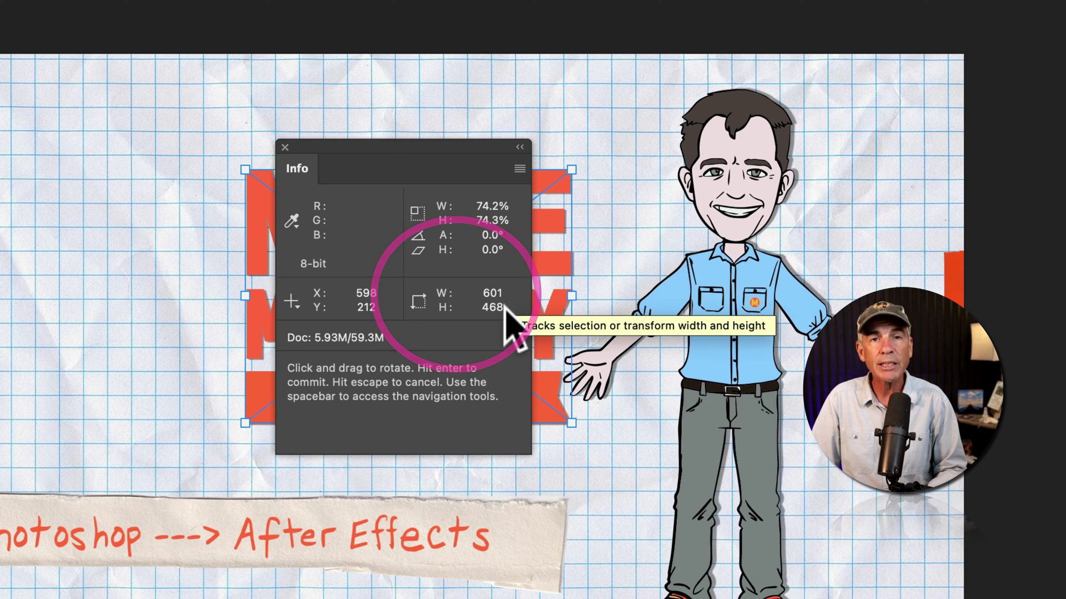
{"action": "left_click_drag", "start_coordinate": [384, 145], "coordinate": [463, 156]}
{"action": "key", "text": "Escape"}
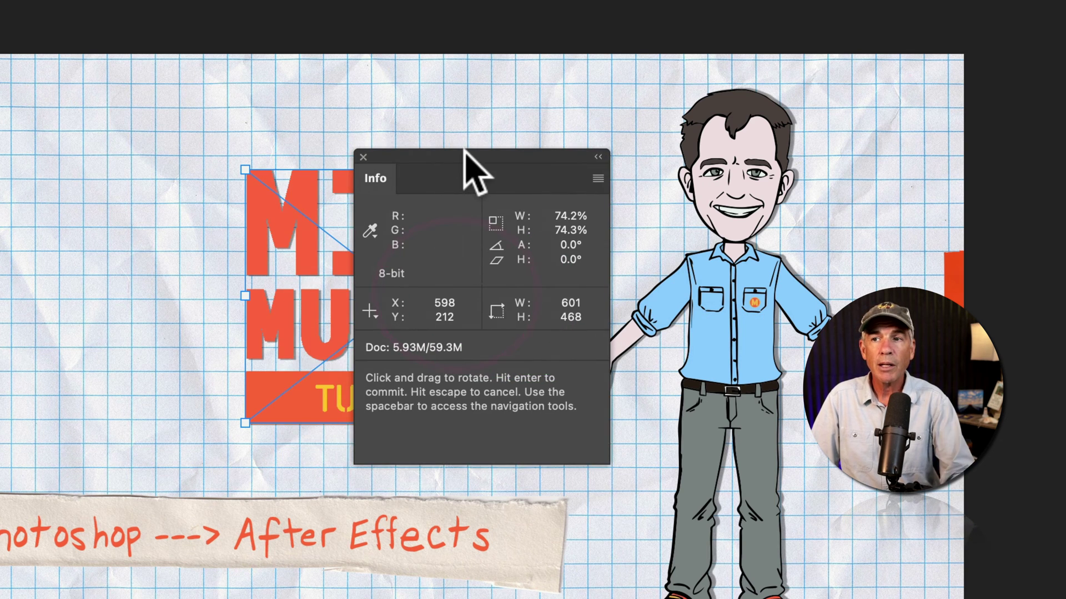
{"action": "key", "text": "super+a"}
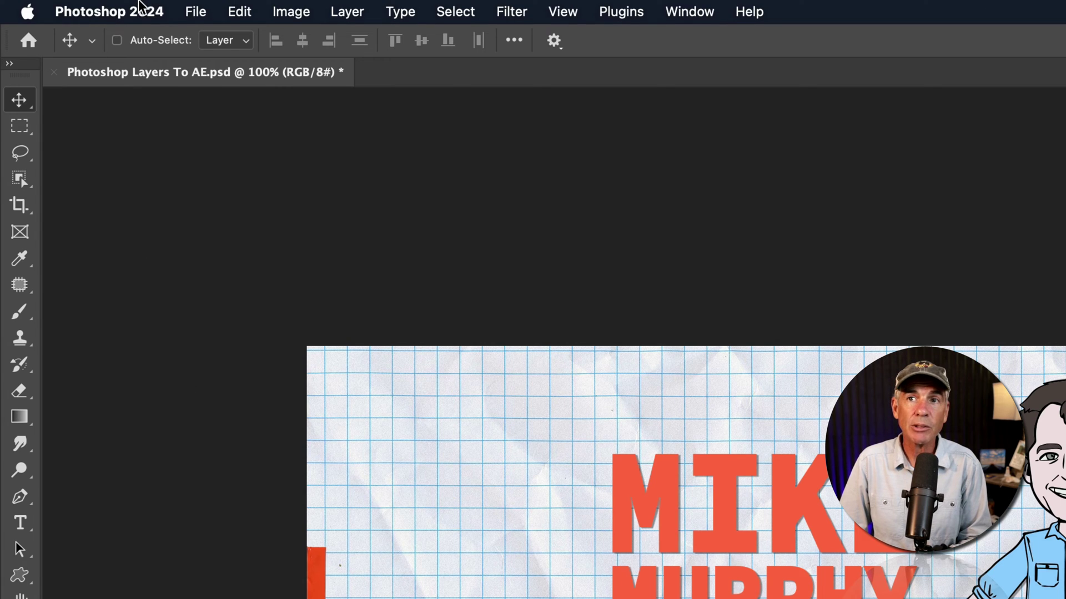
- Save the design as Photoshop Layers To AE.psd in Photoshop format with layers kept
{"action": "left_click", "coordinate": [189, 8]}
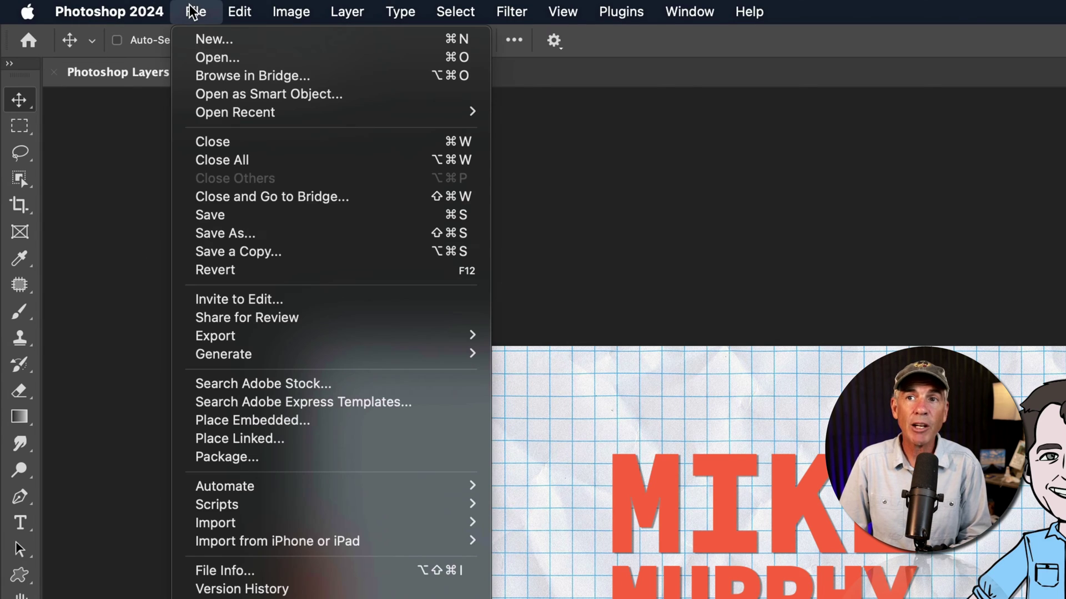
{"action": "left_click", "coordinate": [249, 235]}
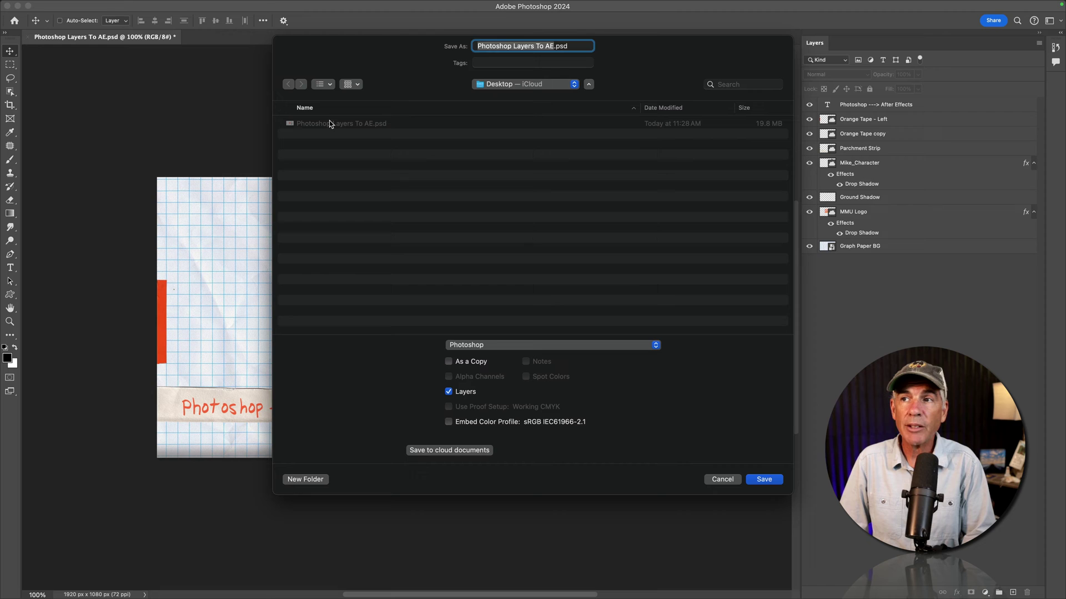
{"action": "left_click", "coordinate": [548, 46]}
{"action": "left_click", "coordinate": [488, 346]}
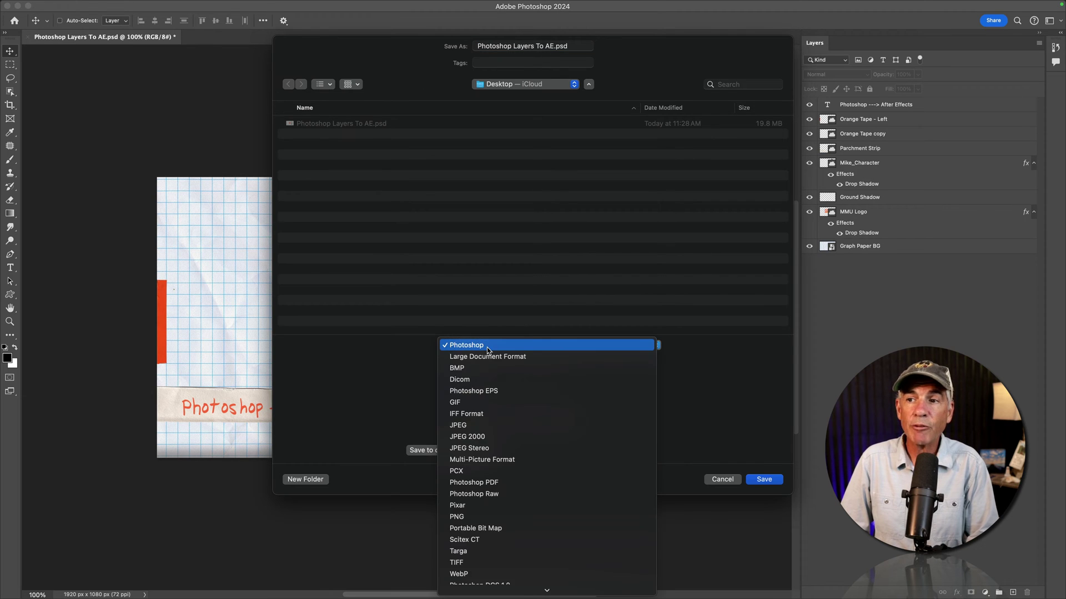
{"action": "left_click", "coordinate": [488, 346]}
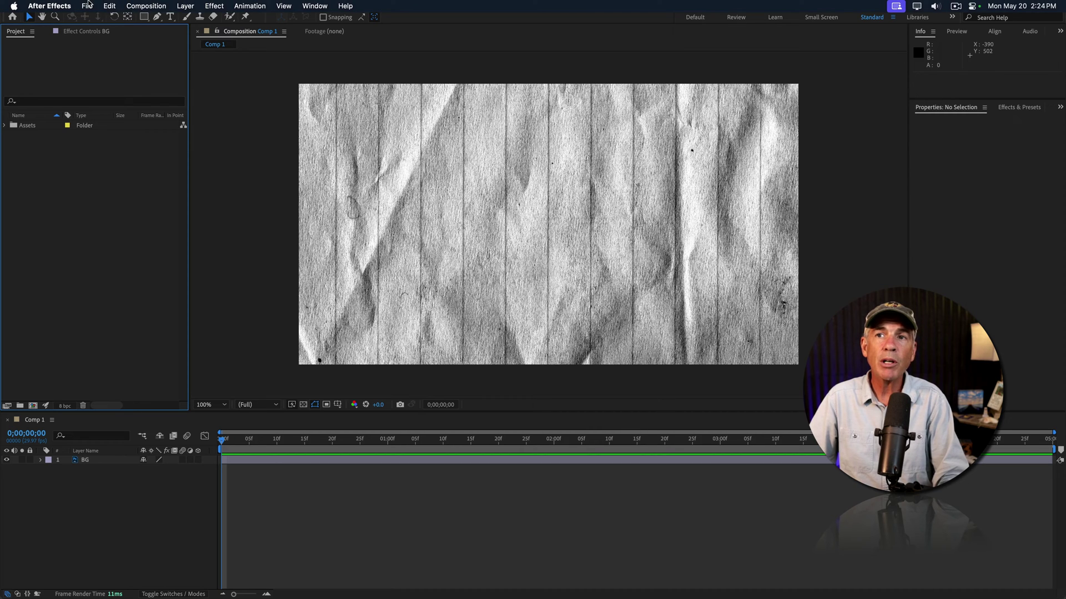
- Double-click the Project panel to open the import window and pick Photoshop Layers To AE.psd on the Desktop
{"action": "left_click", "coordinate": [87, 6]}
{"action": "mouse_move", "coordinate": [195, 159]}
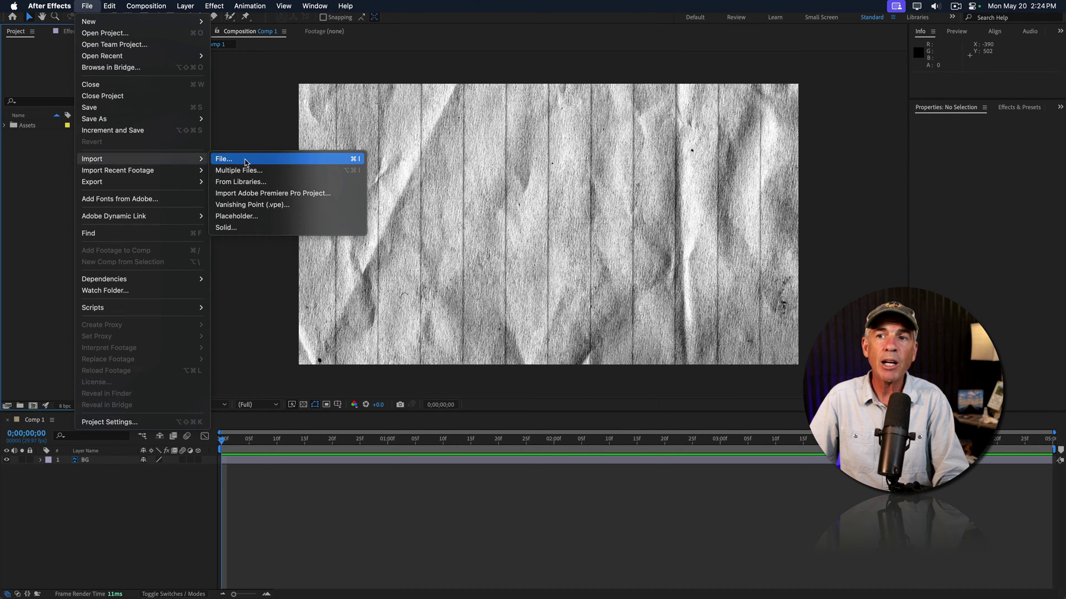
{"action": "left_click", "coordinate": [39, 202]}
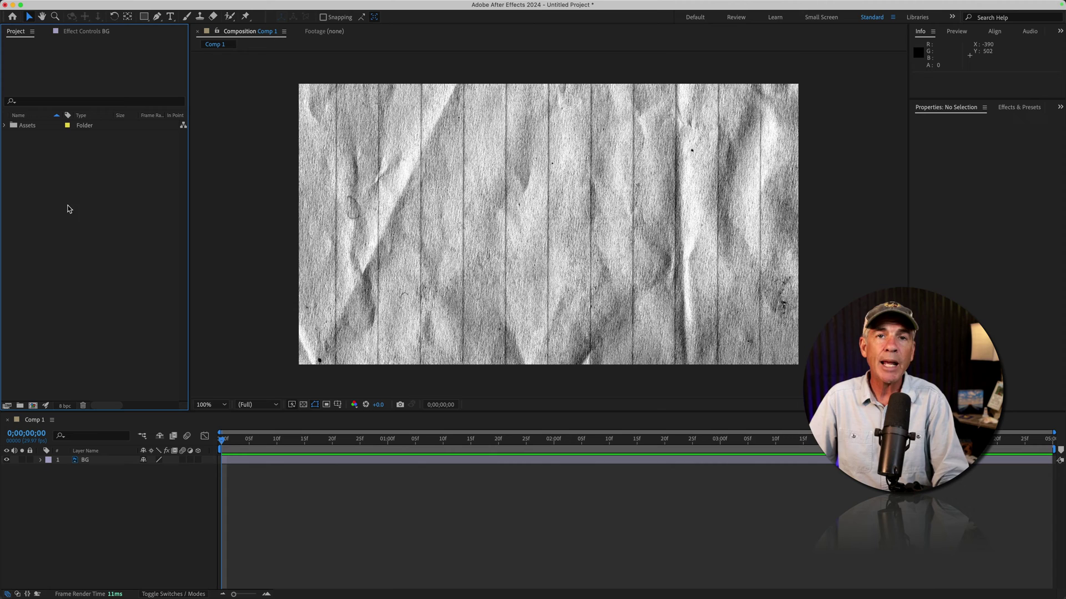
{"action": "double_click", "coordinate": [78, 227]}
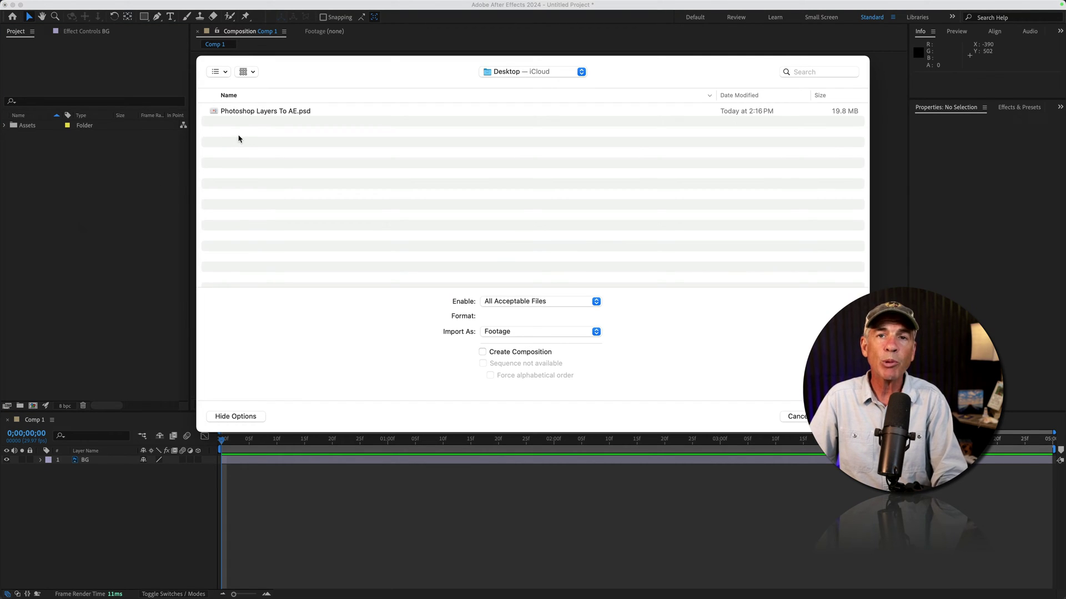
{"action": "left_click", "coordinate": [241, 112]}
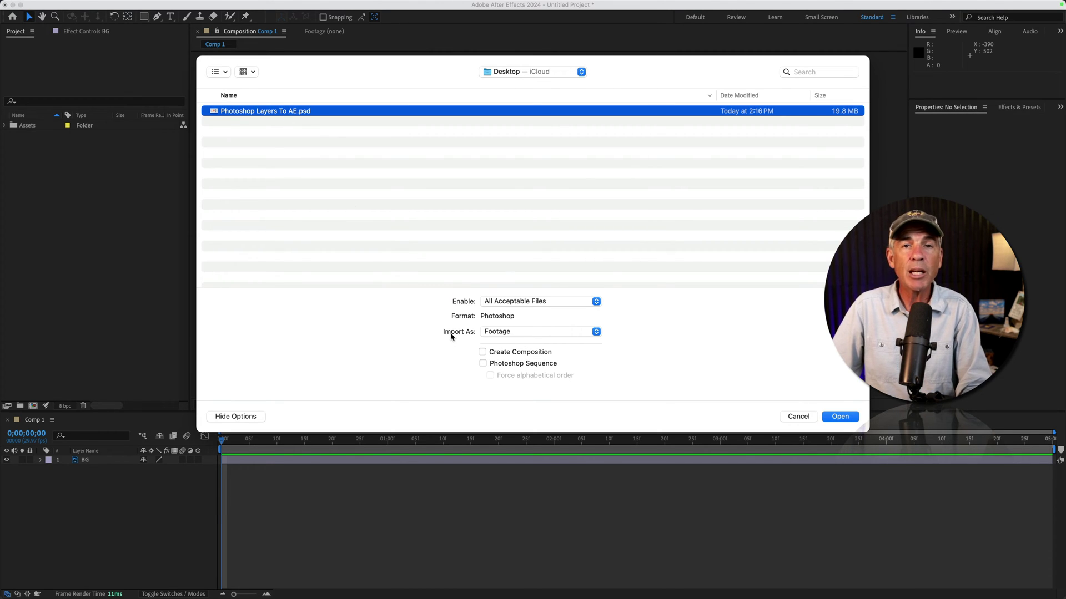
{"action": "left_click", "coordinate": [545, 332]}
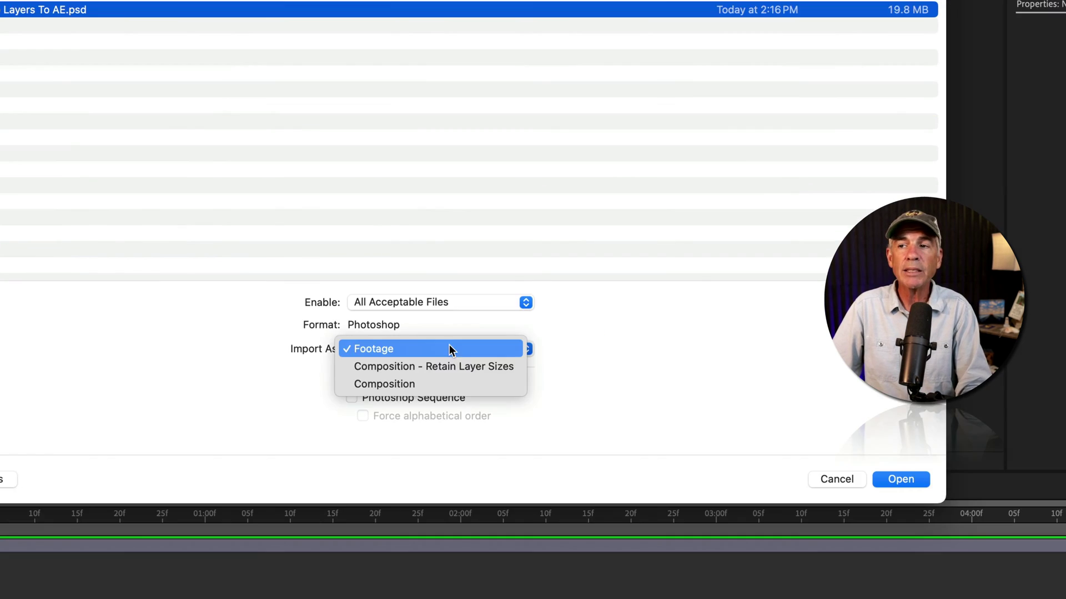
{"action": "left_click", "coordinate": [510, 351]}
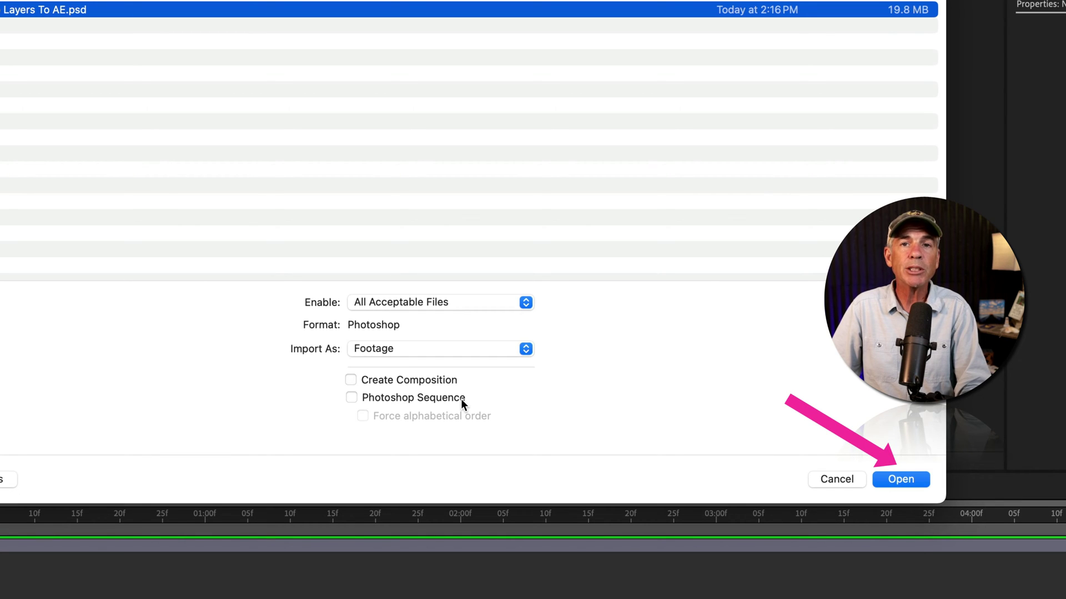
- Open Photoshop Layers To AE.psd's import options and keep Import Kind as Footage
{"action": "left_click", "coordinate": [881, 482]}
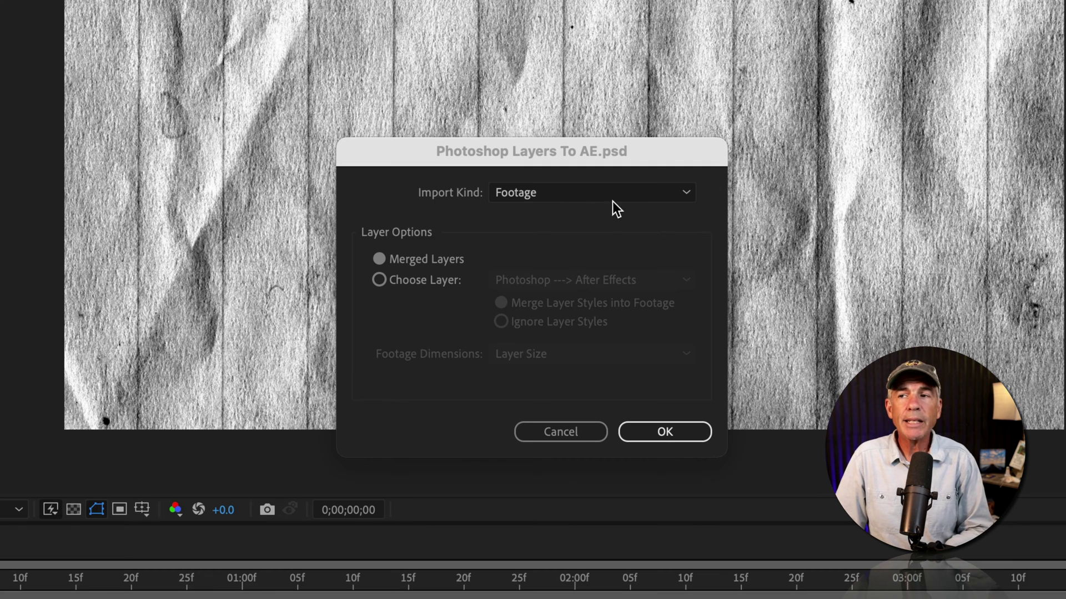
{"action": "left_click", "coordinate": [628, 194]}
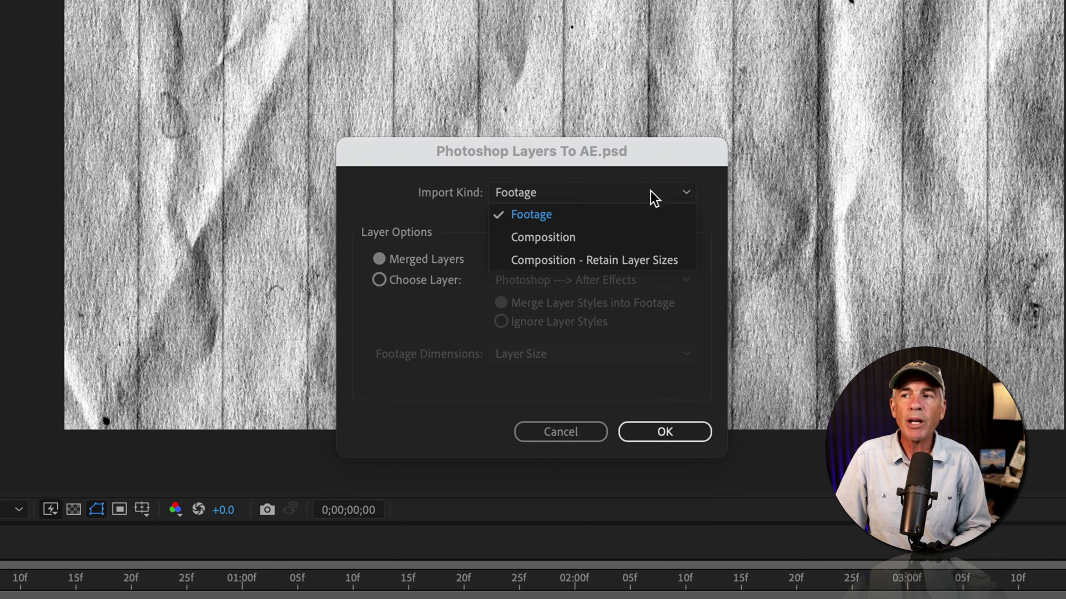
{"action": "left_click", "coordinate": [396, 217]}
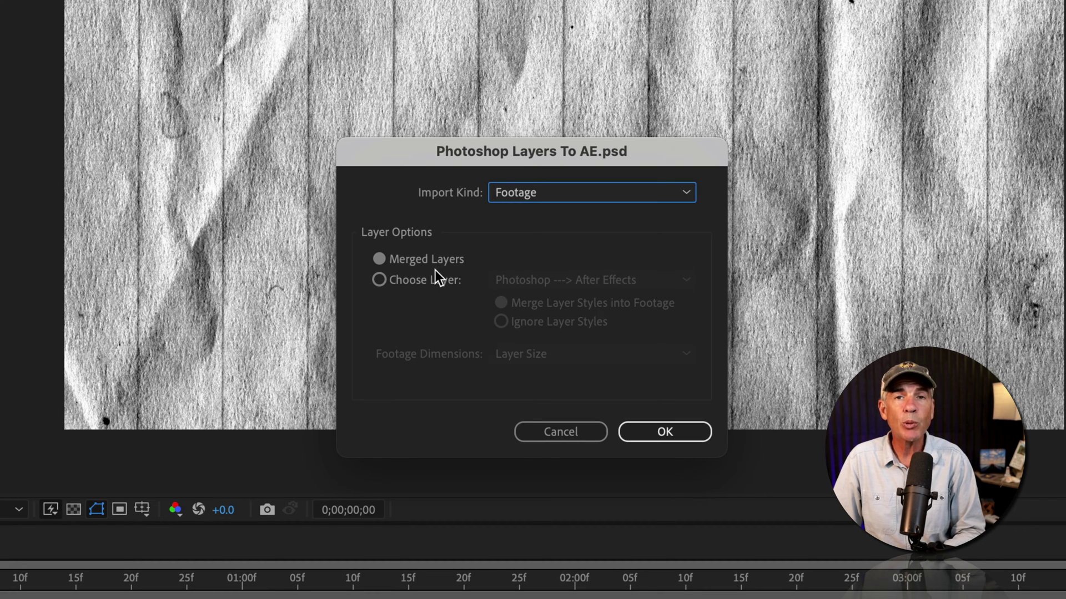
- Import only the PSD's MMU Logo layer, with Footage Dimensions set to Layer Size
{"action": "left_click", "coordinate": [379, 281]}
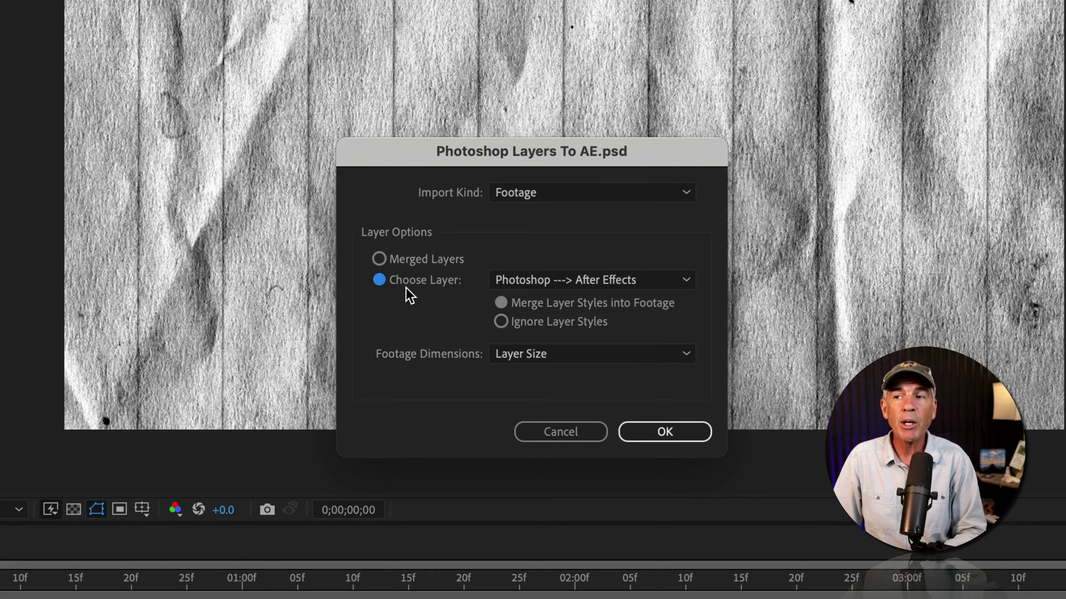
{"action": "left_click", "coordinate": [662, 277]}
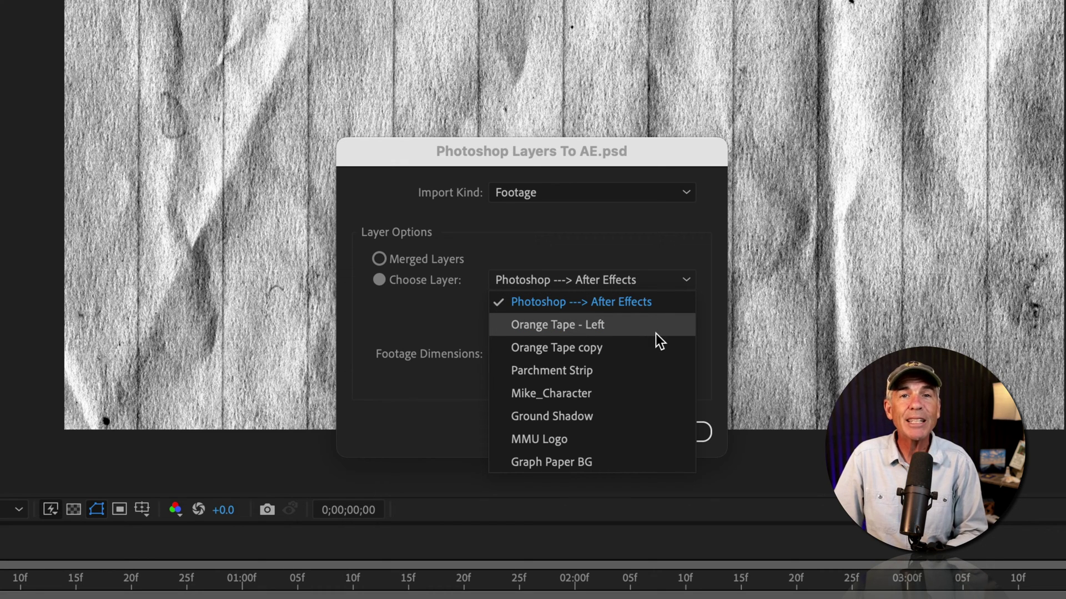
{"action": "left_click", "coordinate": [636, 441]}
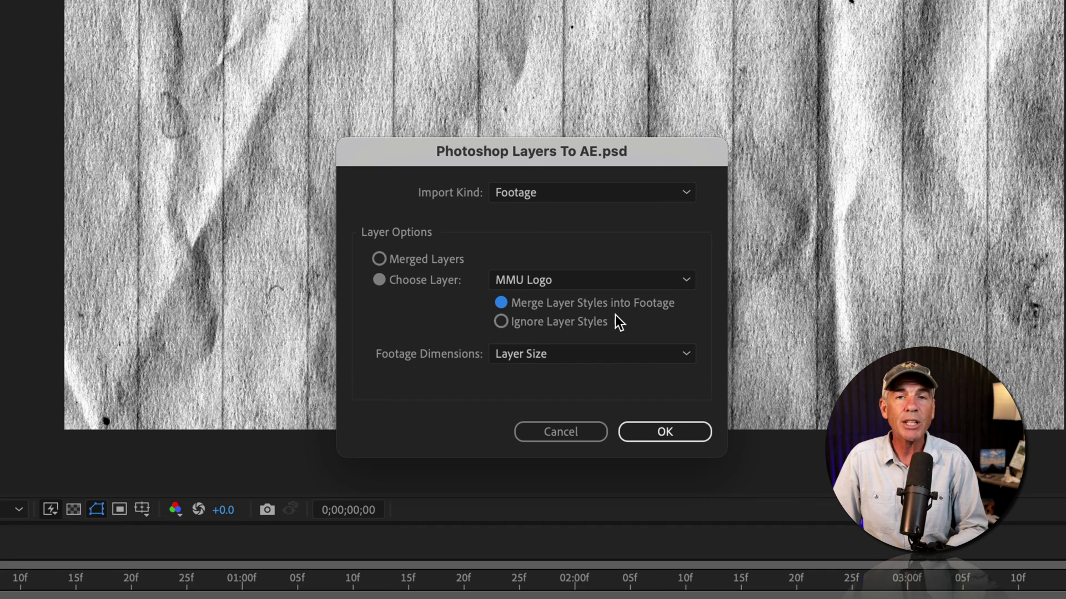
{"action": "left_click", "coordinate": [592, 353]}
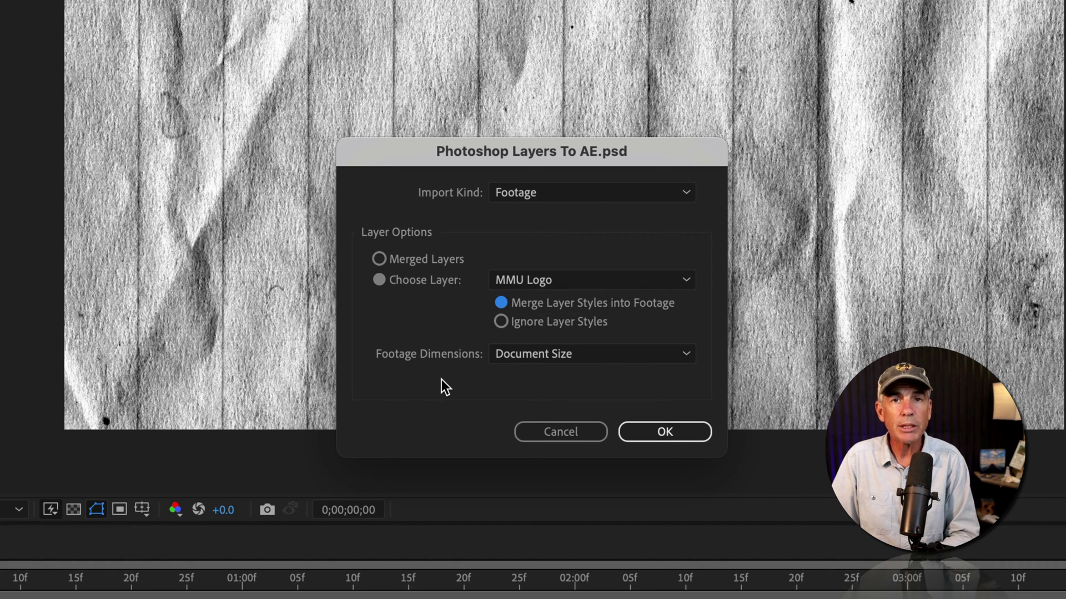
{"action": "left_click", "coordinate": [558, 357]}
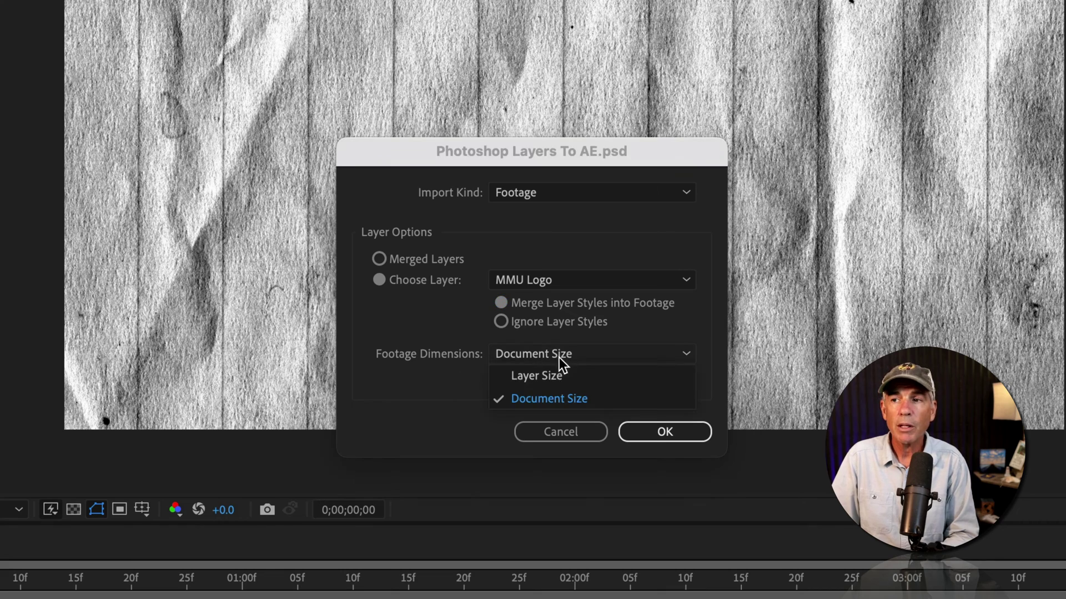
{"action": "left_click", "coordinate": [649, 379]}
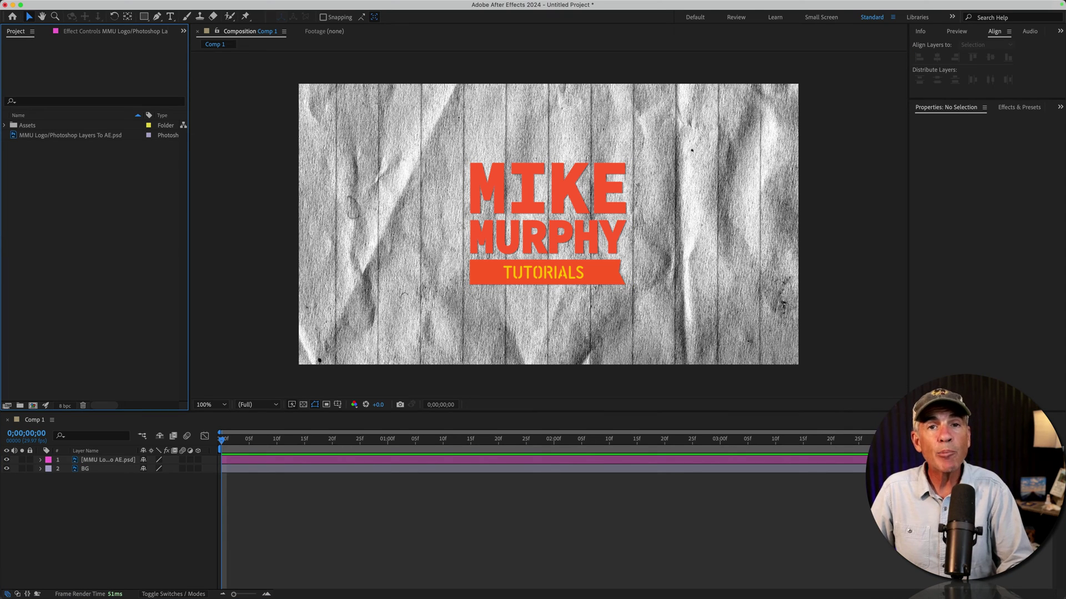
- Re-import Photoshop Layers To AE.psd as footage, choosing only its Mike_Character layer
{"action": "double_click", "coordinate": [53, 198]}
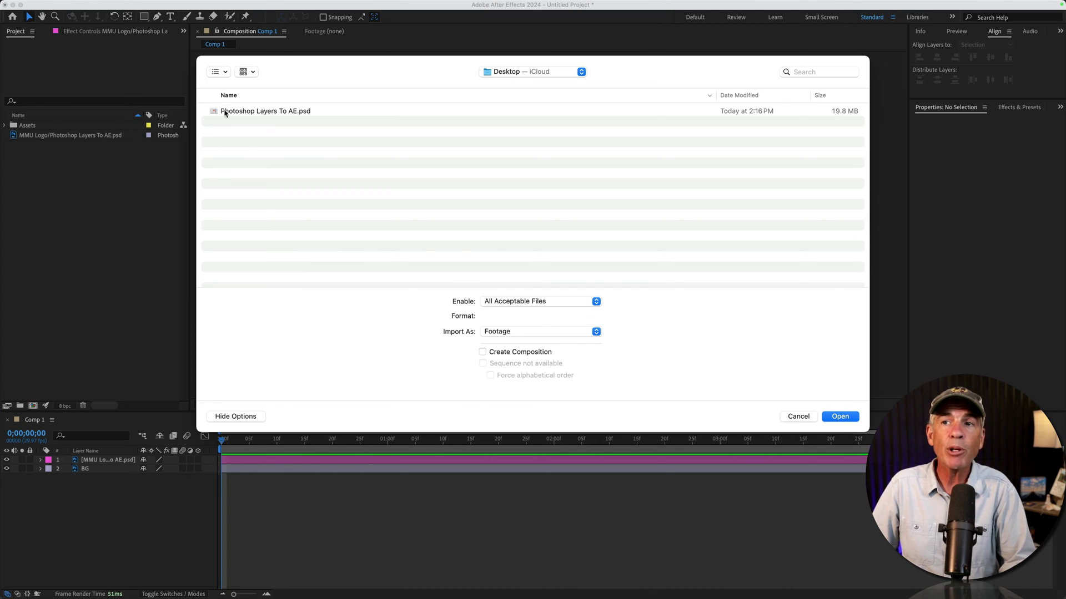
{"action": "left_click", "coordinate": [257, 111]}
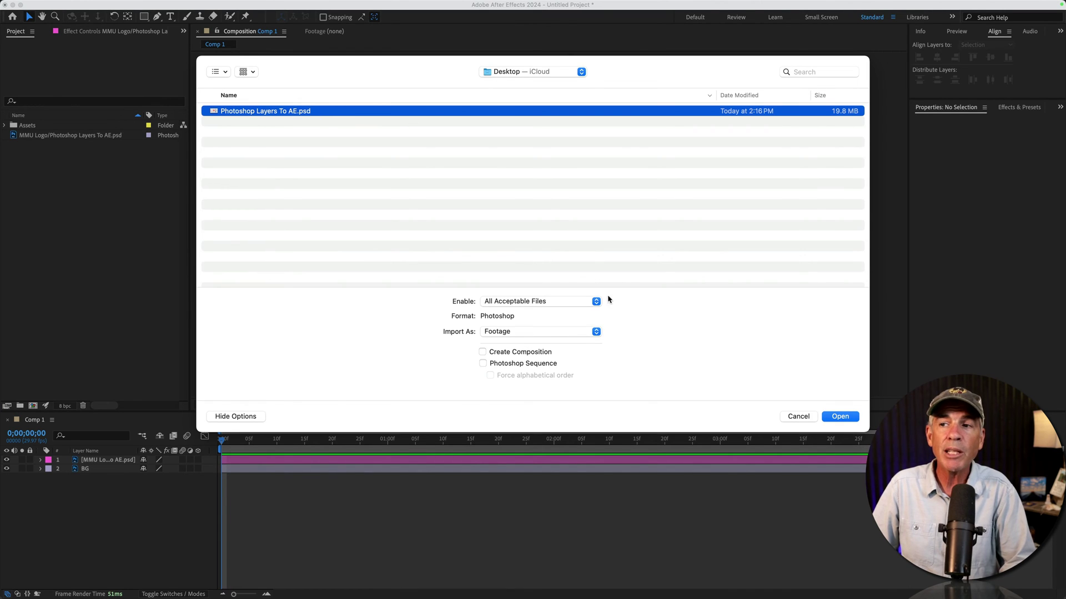
{"action": "left_click", "coordinate": [565, 333]}
{"action": "left_click", "coordinate": [562, 331]}
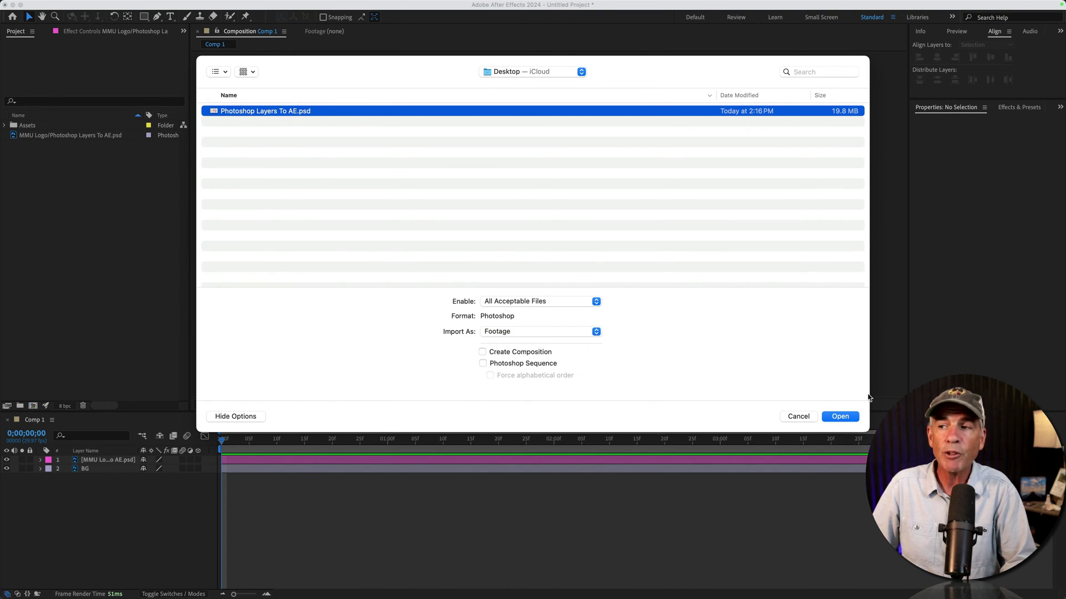
{"action": "left_click", "coordinate": [843, 417]}
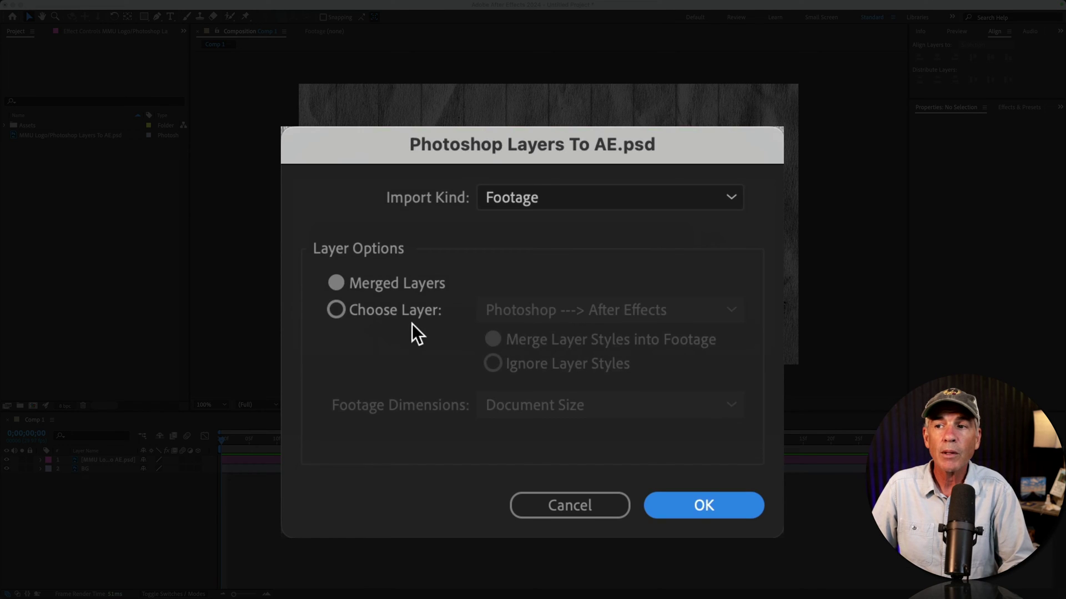
{"action": "left_click", "coordinate": [481, 319]}
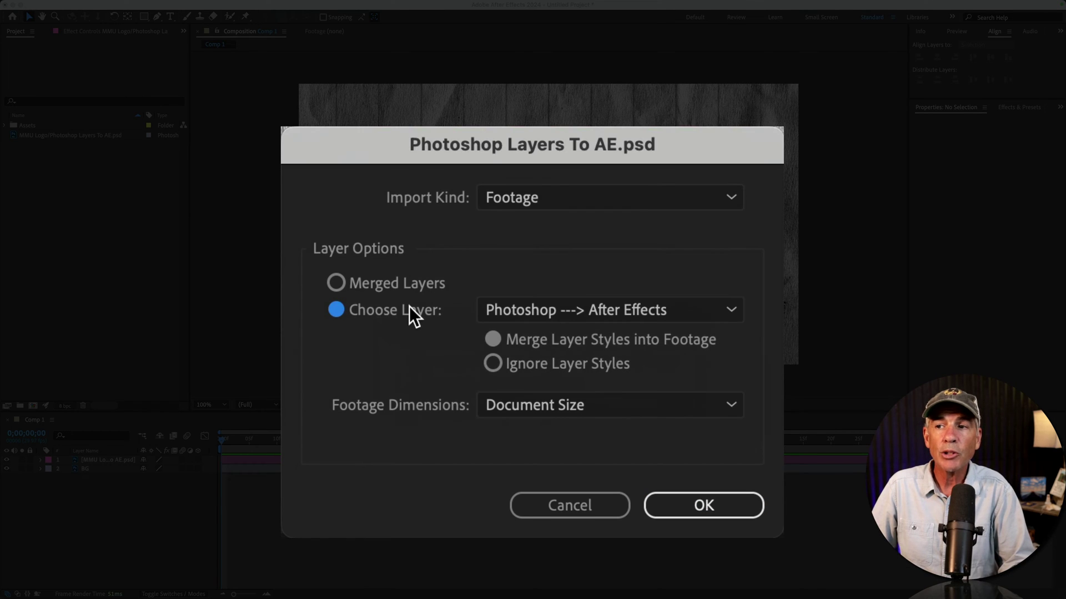
{"action": "left_click", "coordinate": [644, 315]}
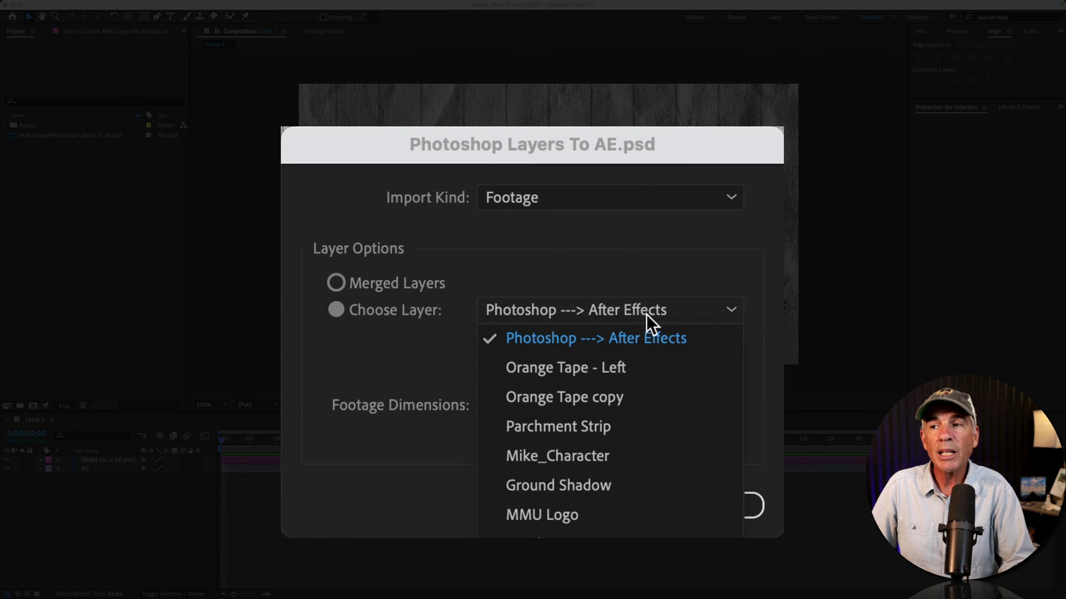
{"action": "left_click", "coordinate": [691, 457]}
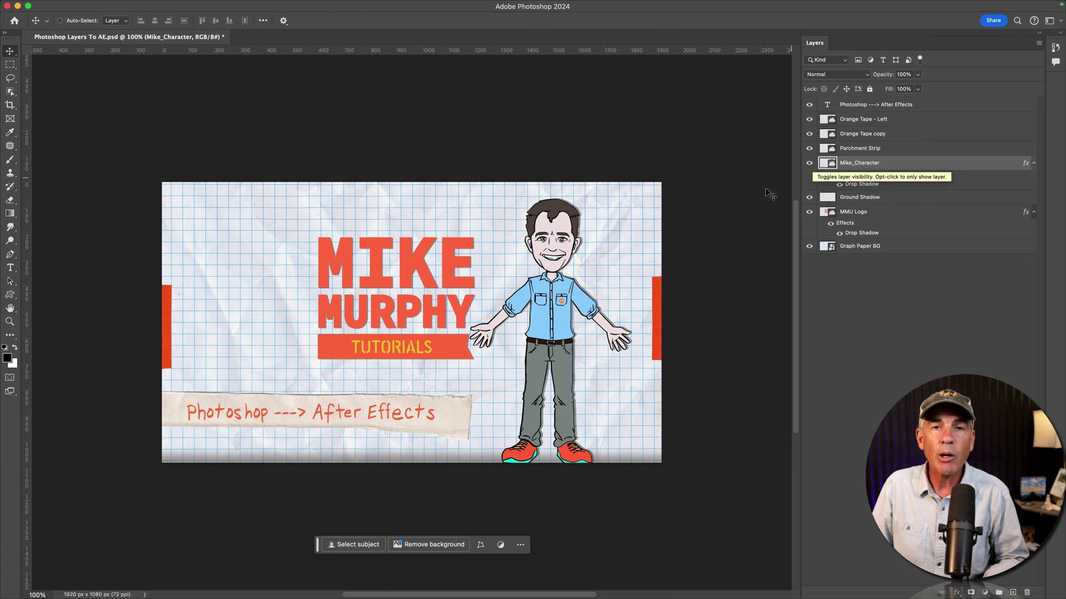
- Select the Mike_Character layer in Photoshop to see its bounds and Drop Shadow effect
{"action": "left_click", "coordinate": [860, 246]}
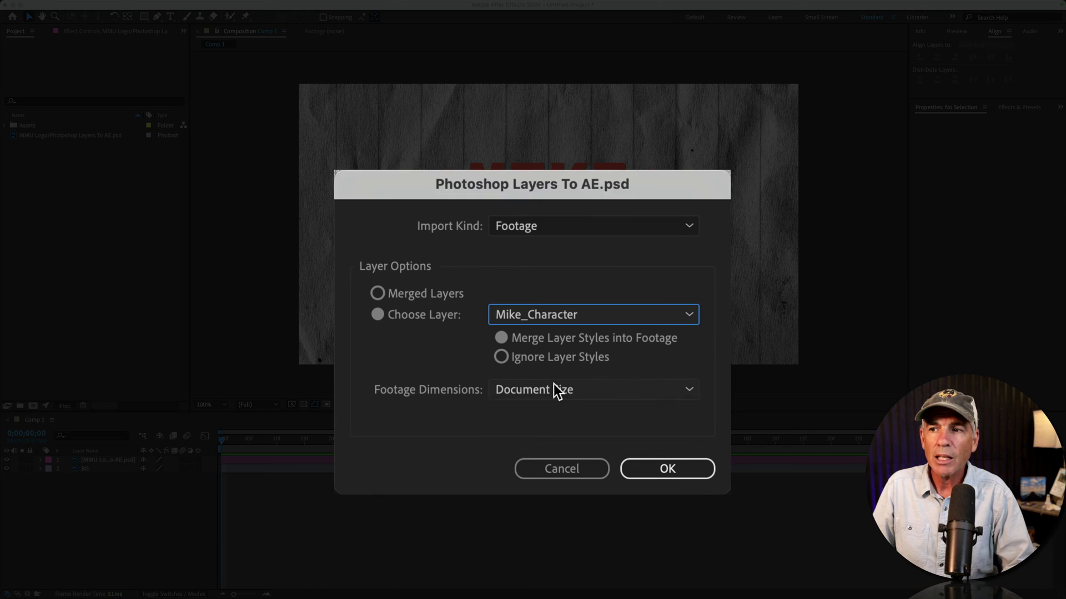
- Import Mike_Character at Document Size and drag the footage into the Comp 1 viewer
{"action": "left_click", "coordinate": [553, 388]}
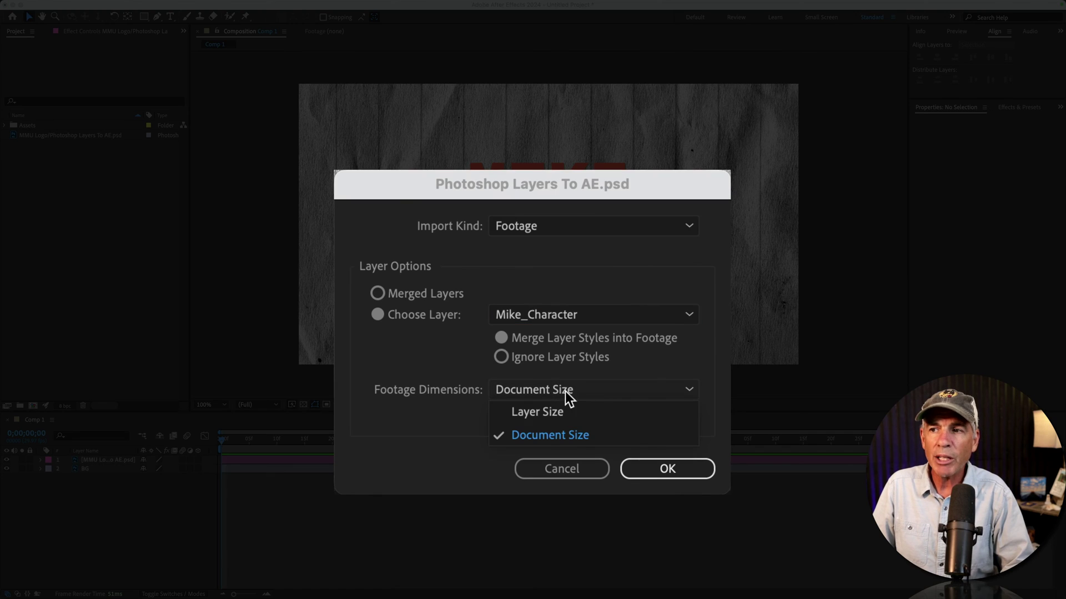
{"action": "left_click", "coordinate": [647, 434]}
{"action": "left_click", "coordinate": [666, 473]}
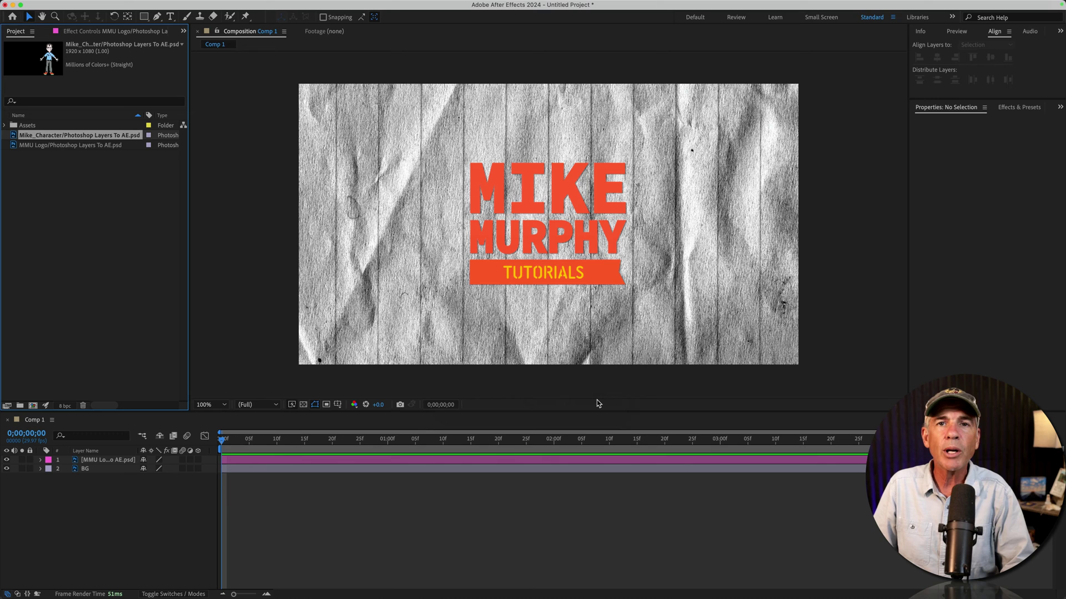
{"action": "left_click_drag", "start_coordinate": [77, 135], "coordinate": [547, 226]}
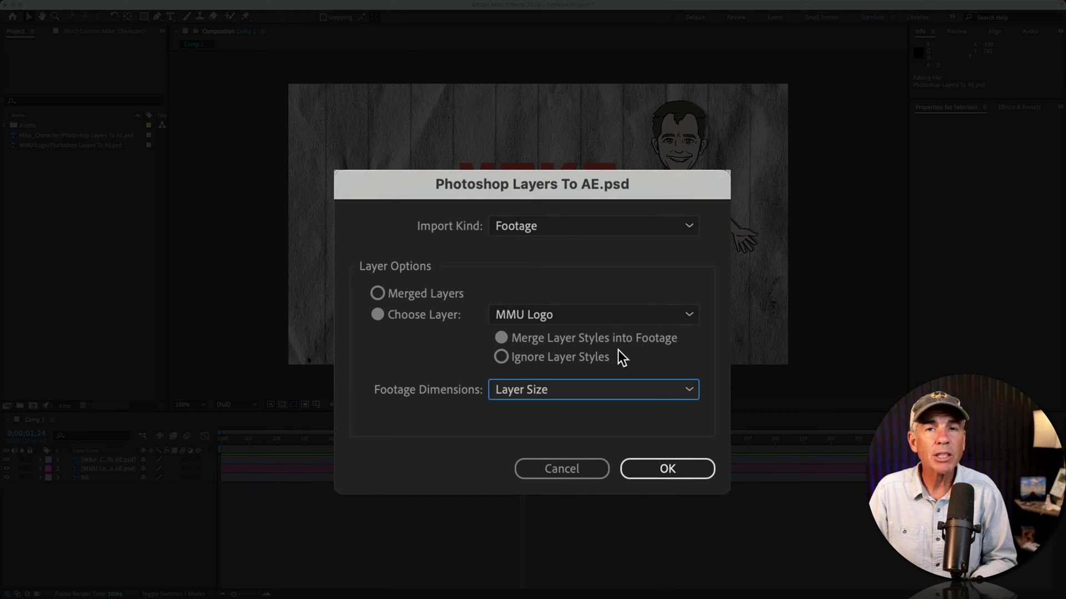
- Cancel the second logo import, refit the comp view, and right-click layer 1 for Edit Original
{"action": "left_click", "coordinate": [584, 466]}
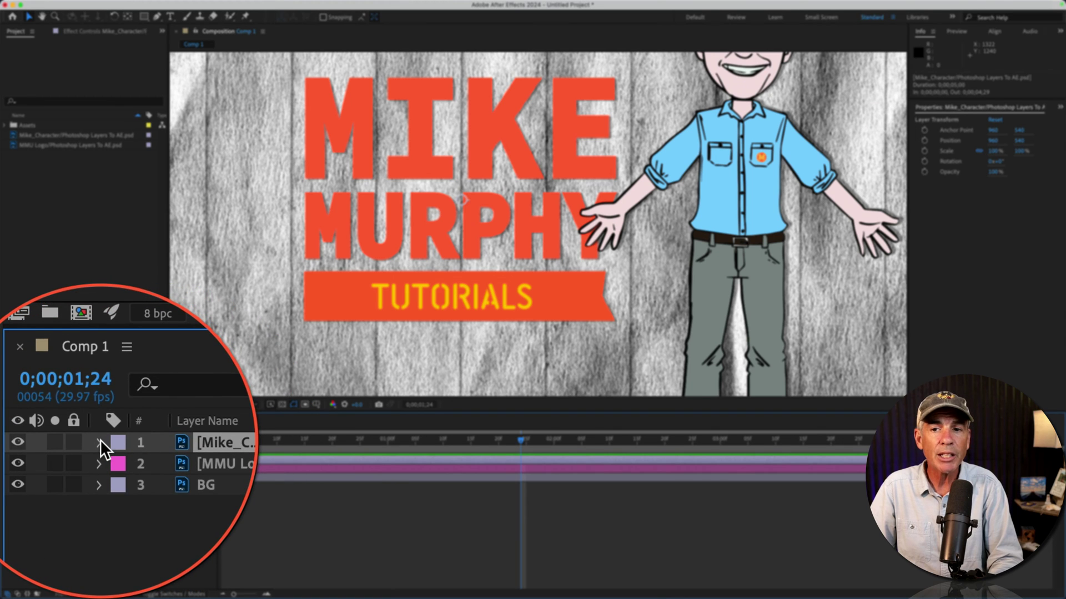
{"action": "left_click", "coordinate": [98, 440]}
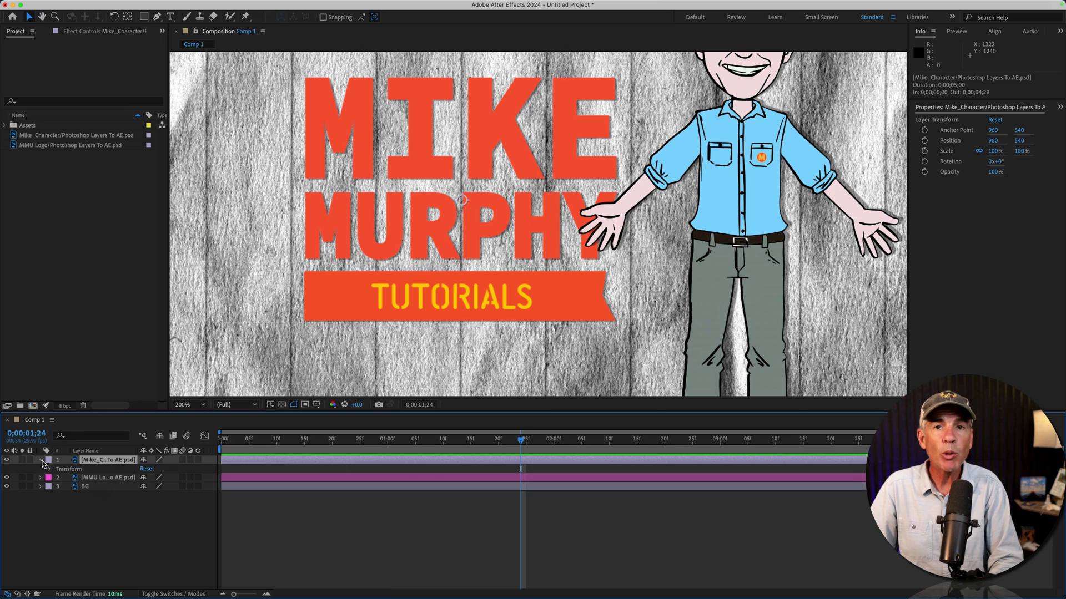
{"action": "left_click", "coordinate": [42, 461]}
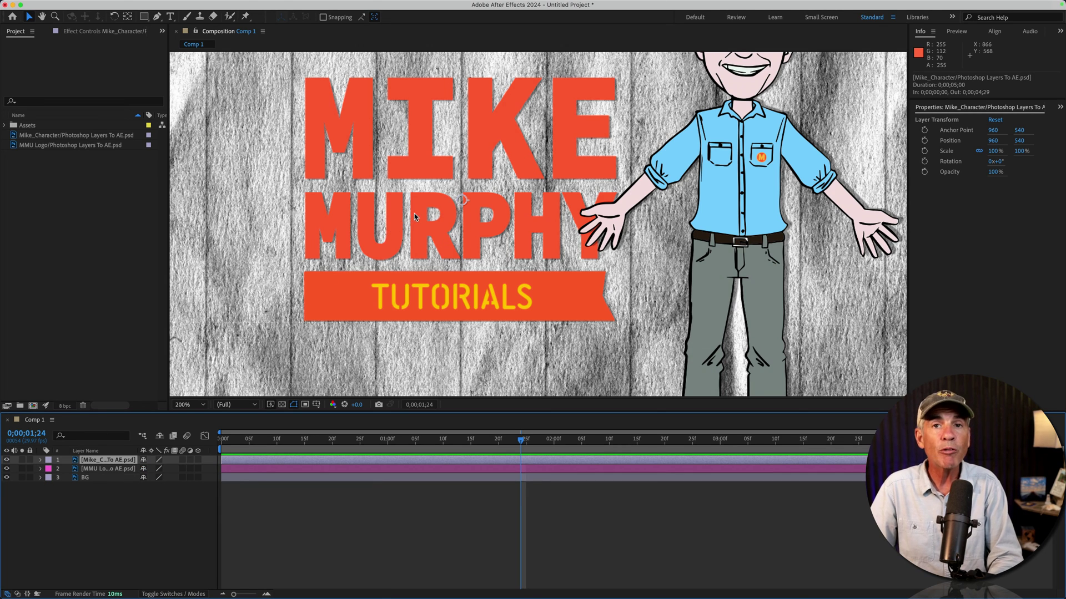
{"action": "key", "text": "comma"}
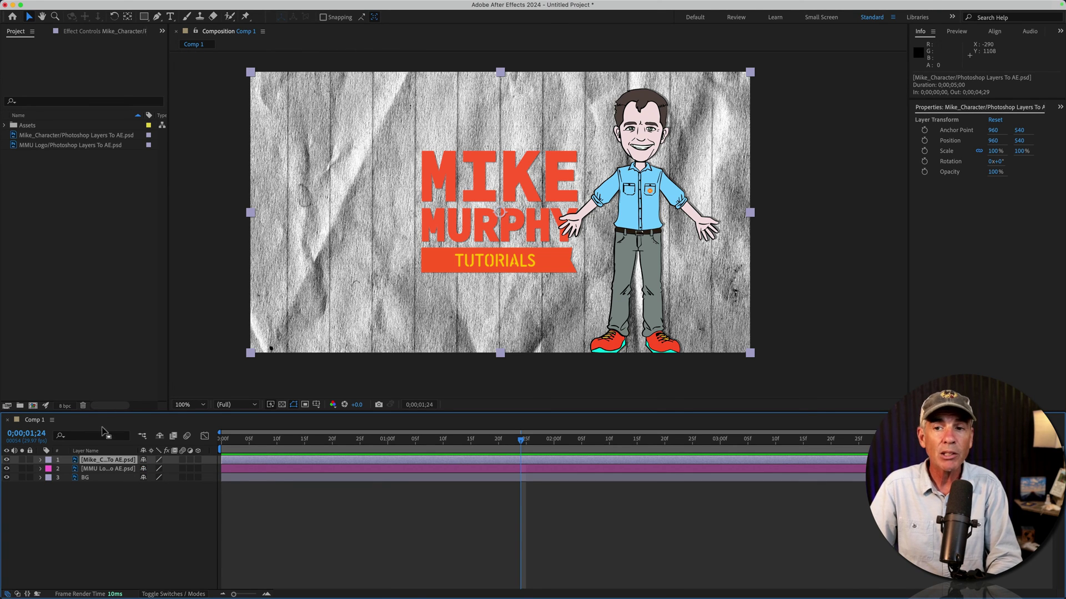
{"action": "right_click", "coordinate": [86, 460]}
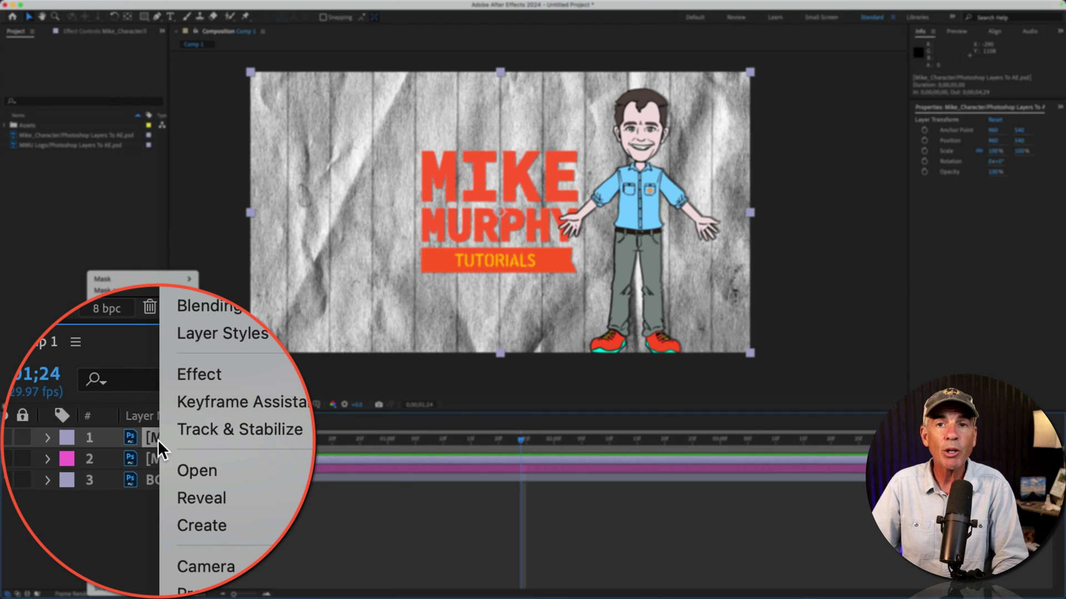
- Open the character's source PSD in Photoshop and inspect the MMU Logo layer's drop shadow
{"action": "mouse_move", "coordinate": [157, 444]}
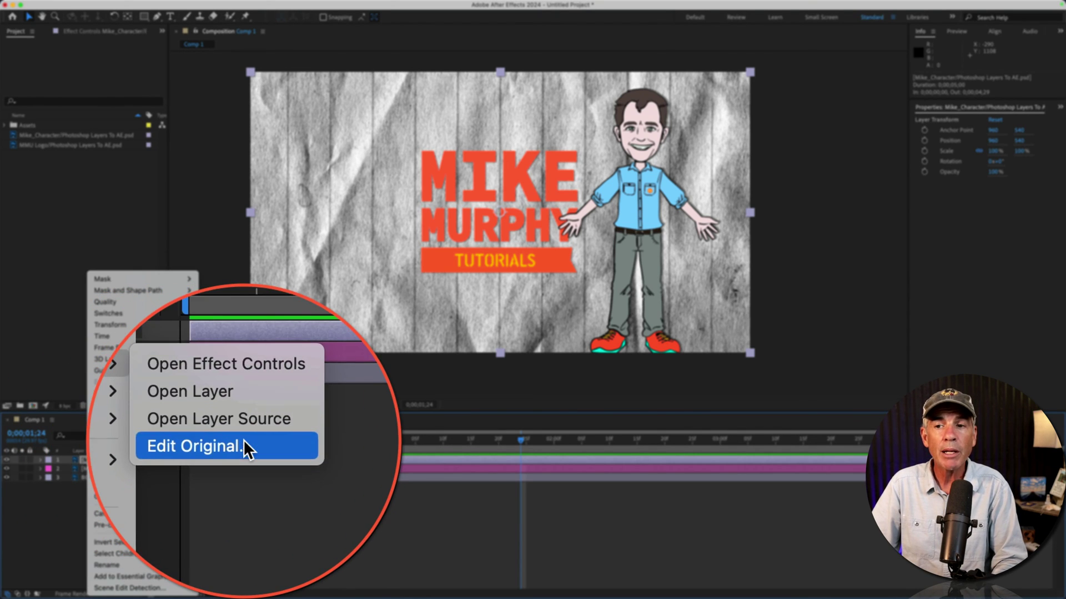
{"action": "left_click", "coordinate": [244, 440]}
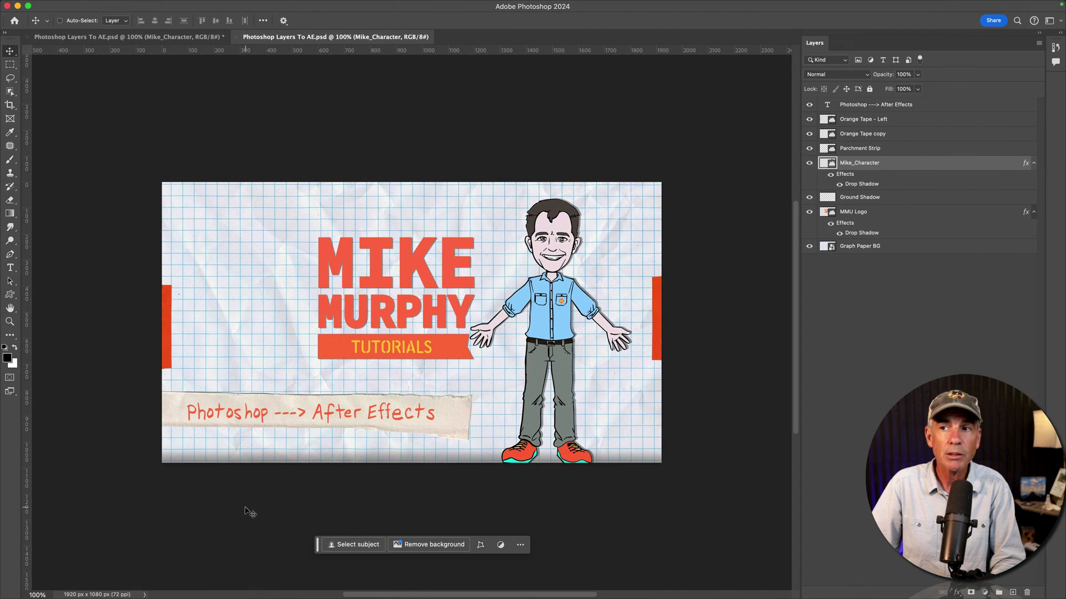
{"action": "left_click", "coordinate": [835, 211]}
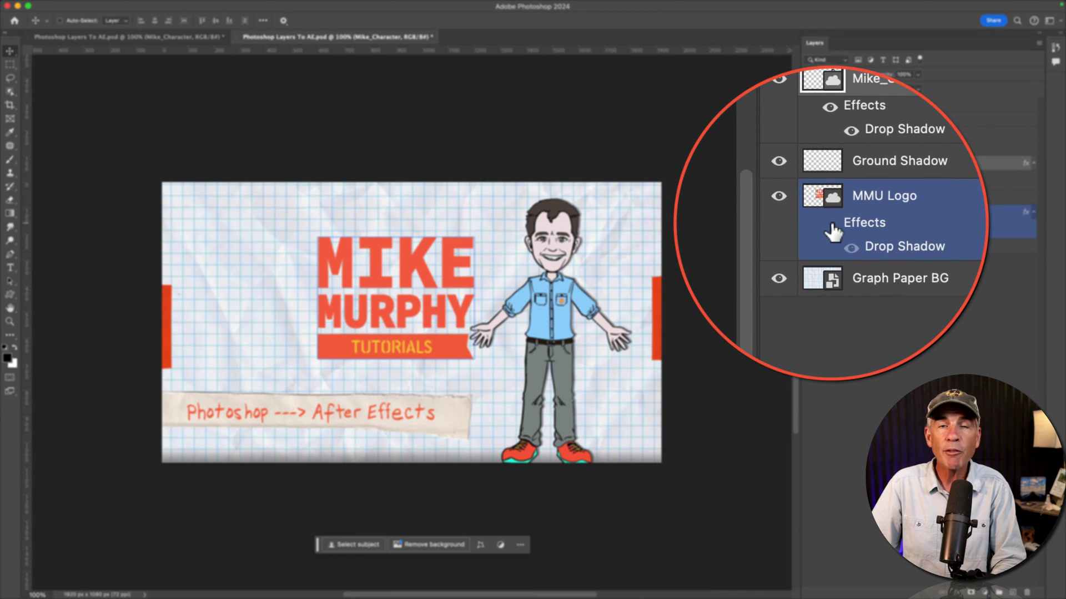
- With the Mike_Character layer selected, save the PSD and return to After Effects
{"action": "left_click", "coordinate": [852, 179]}
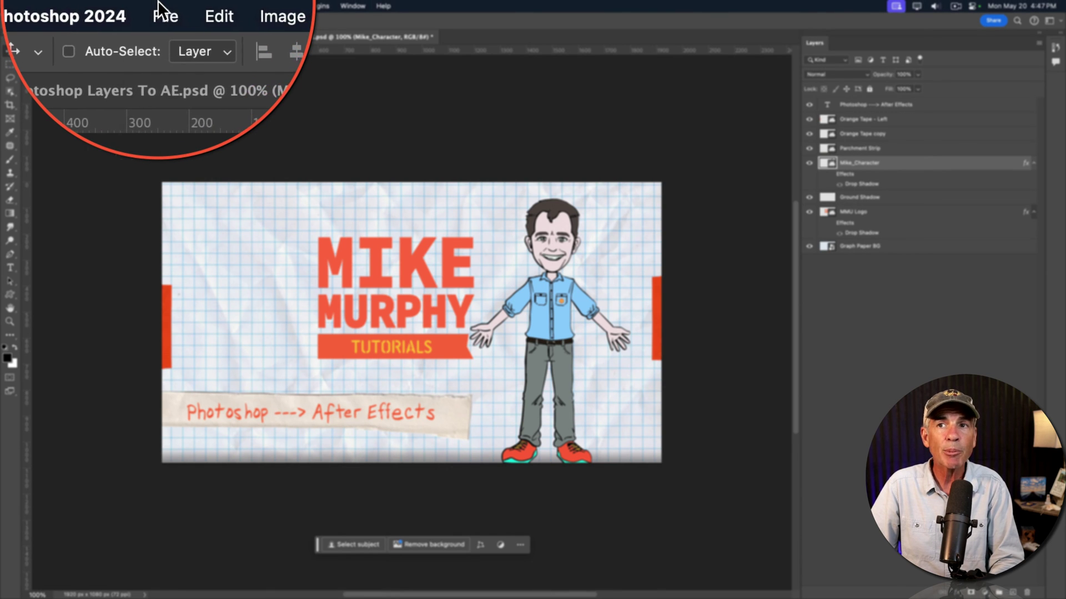
{"action": "left_click", "coordinate": [162, 14]}
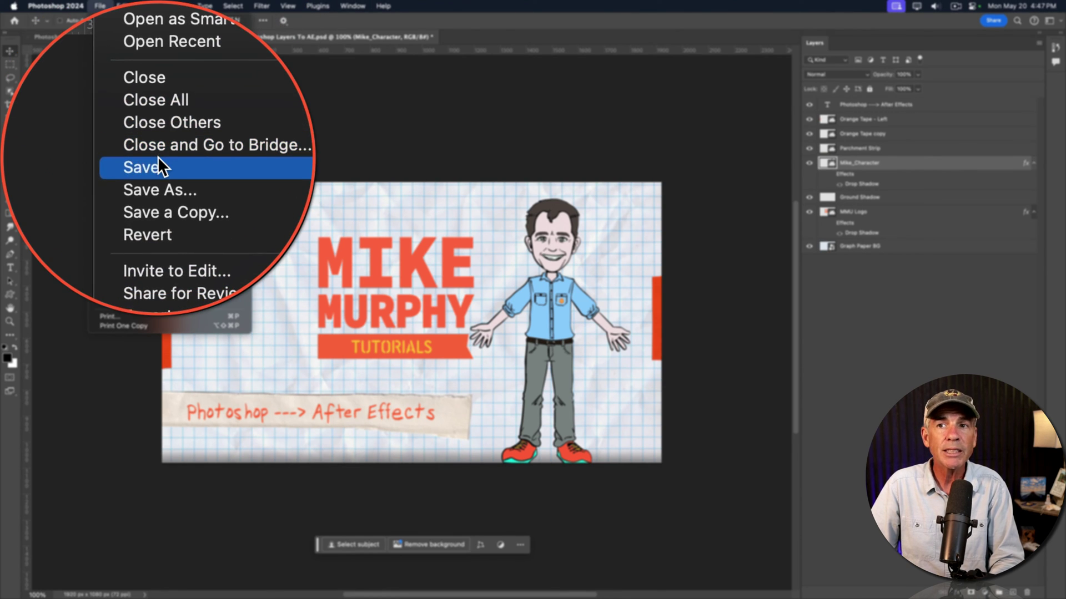
{"action": "left_click", "coordinate": [98, 110]}
{"action": "key", "text": "super+Tab"}
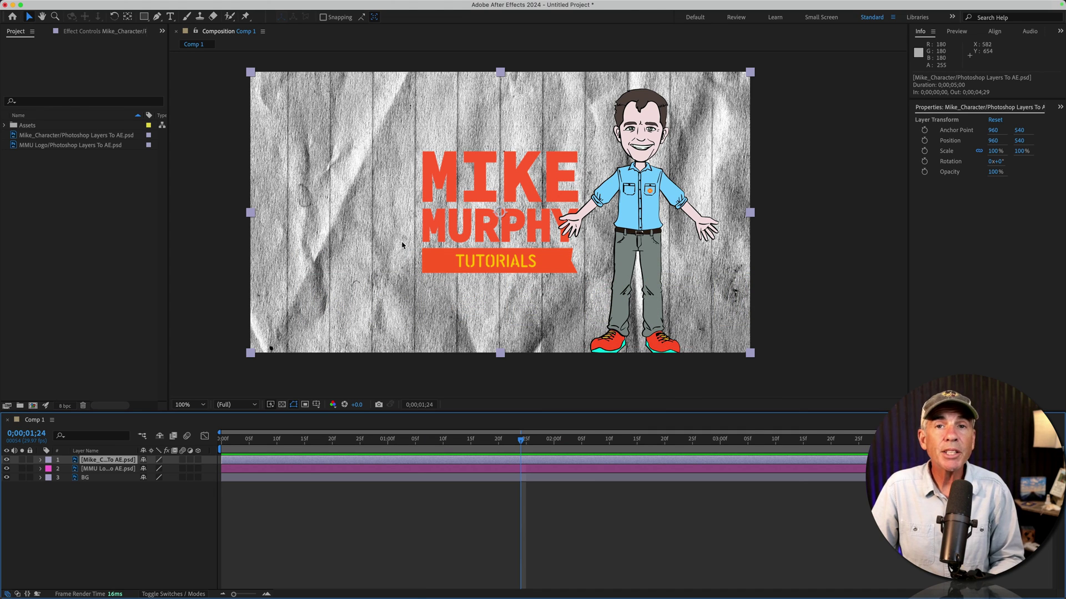
- Add a Drop Shadow layer style to Comp 1's Mike_Character layer from Layer > Layer Styles
{"action": "mouse_move", "coordinate": [39, 3]}
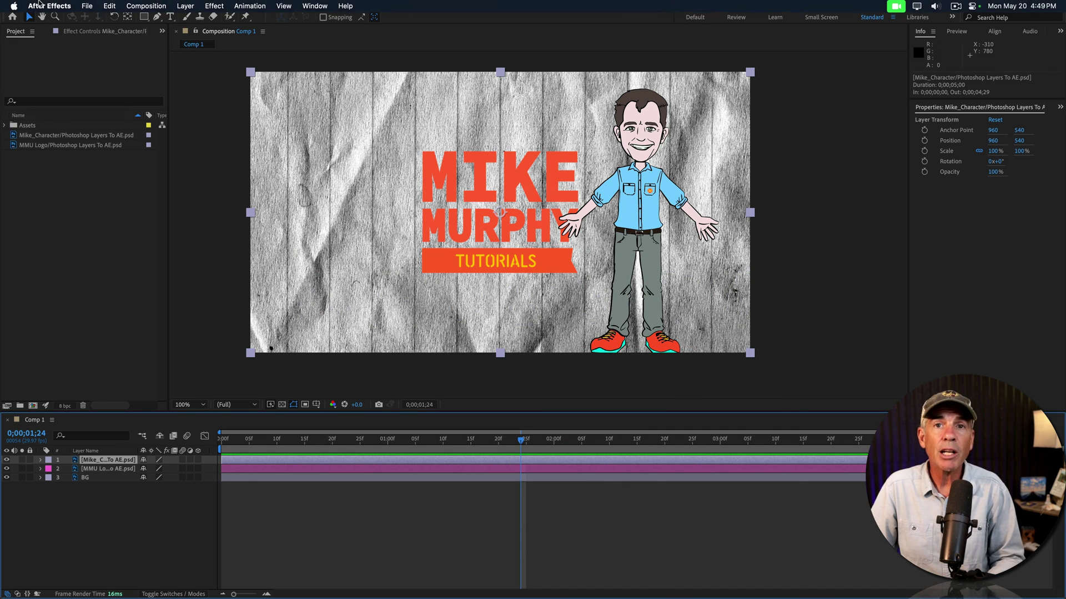
{"action": "left_click", "coordinate": [186, 5]}
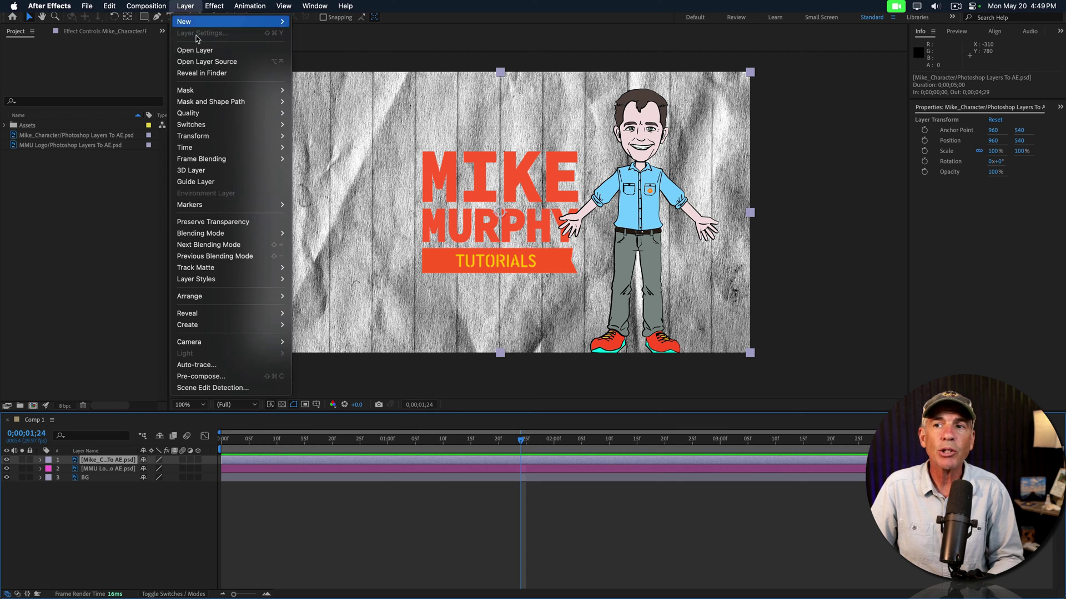
{"action": "mouse_move", "coordinate": [207, 281]}
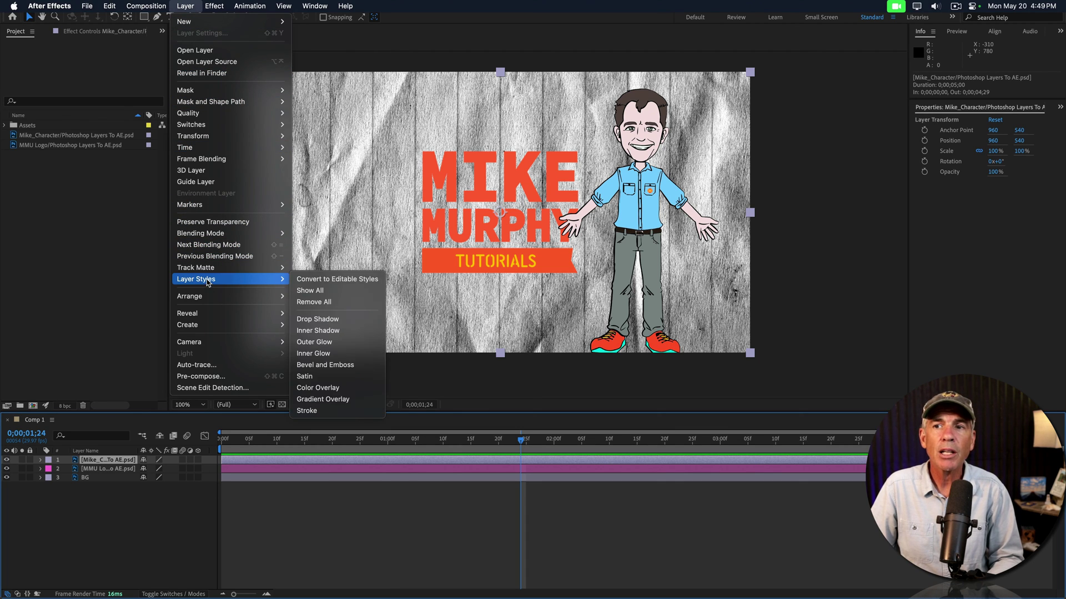
{"action": "left_click", "coordinate": [317, 319]}
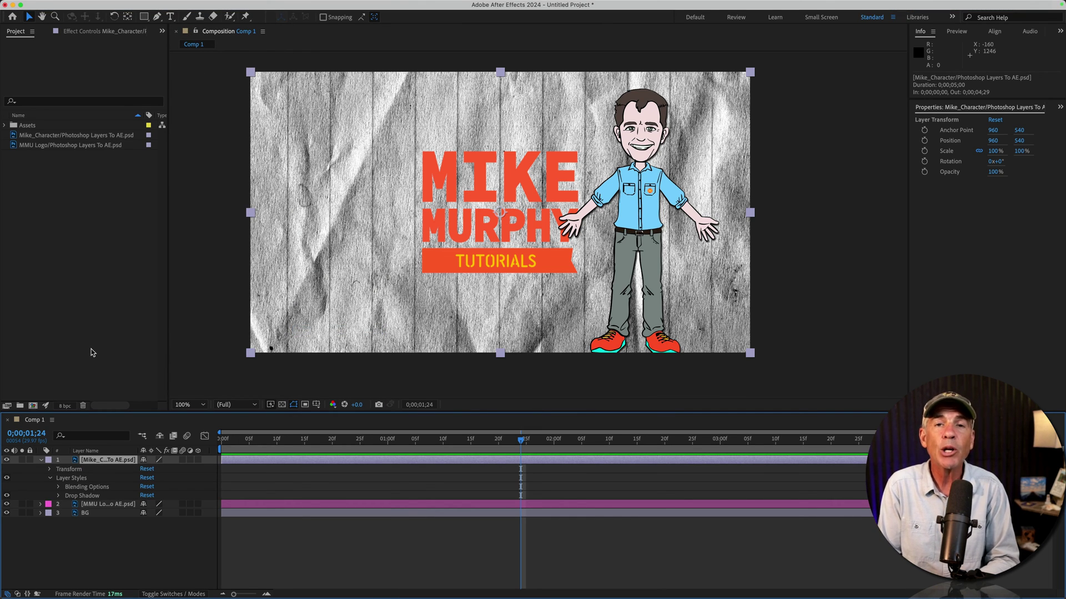